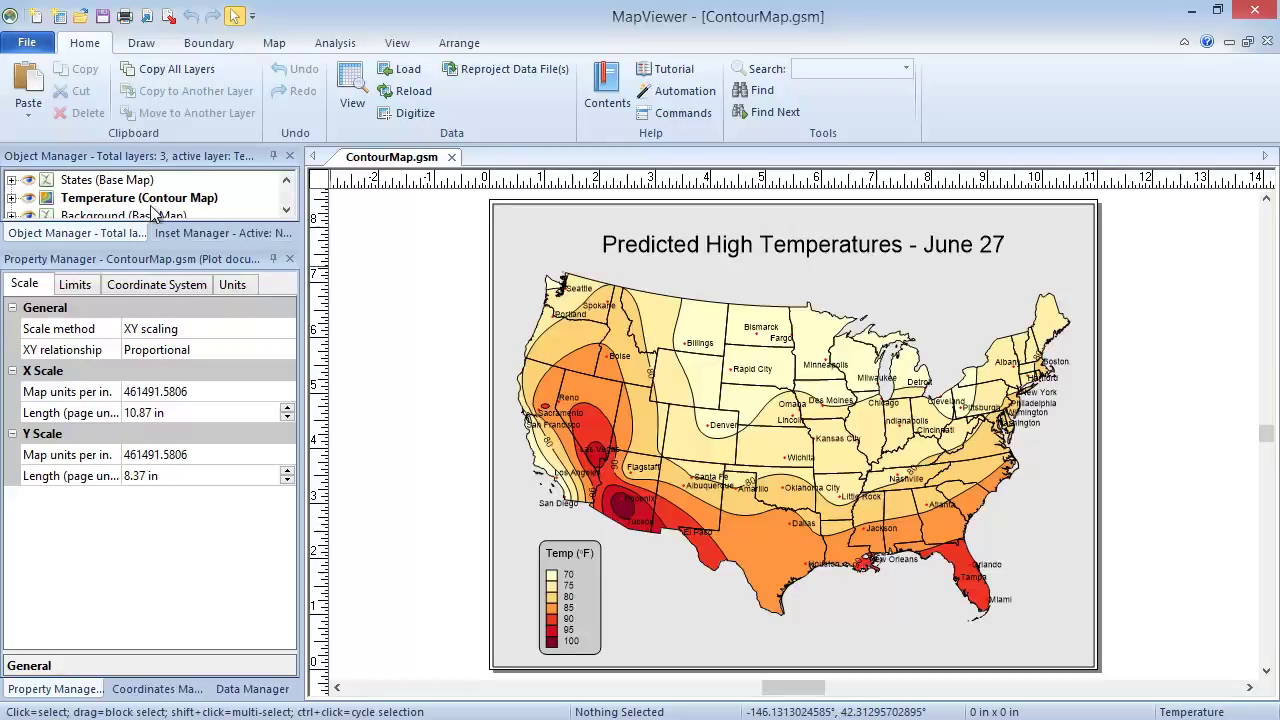
- Open the PinMap.gsm sample map of U.S. Cities by Population
click(27, 42)
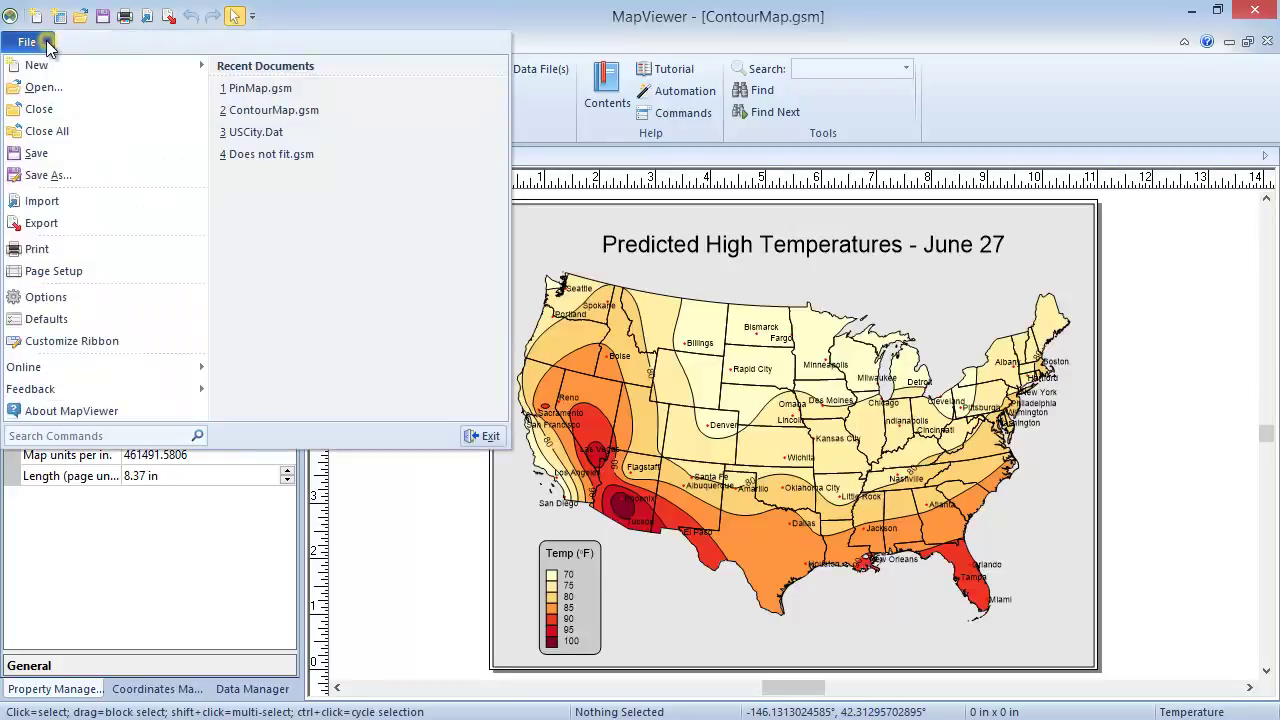
click(111, 88)
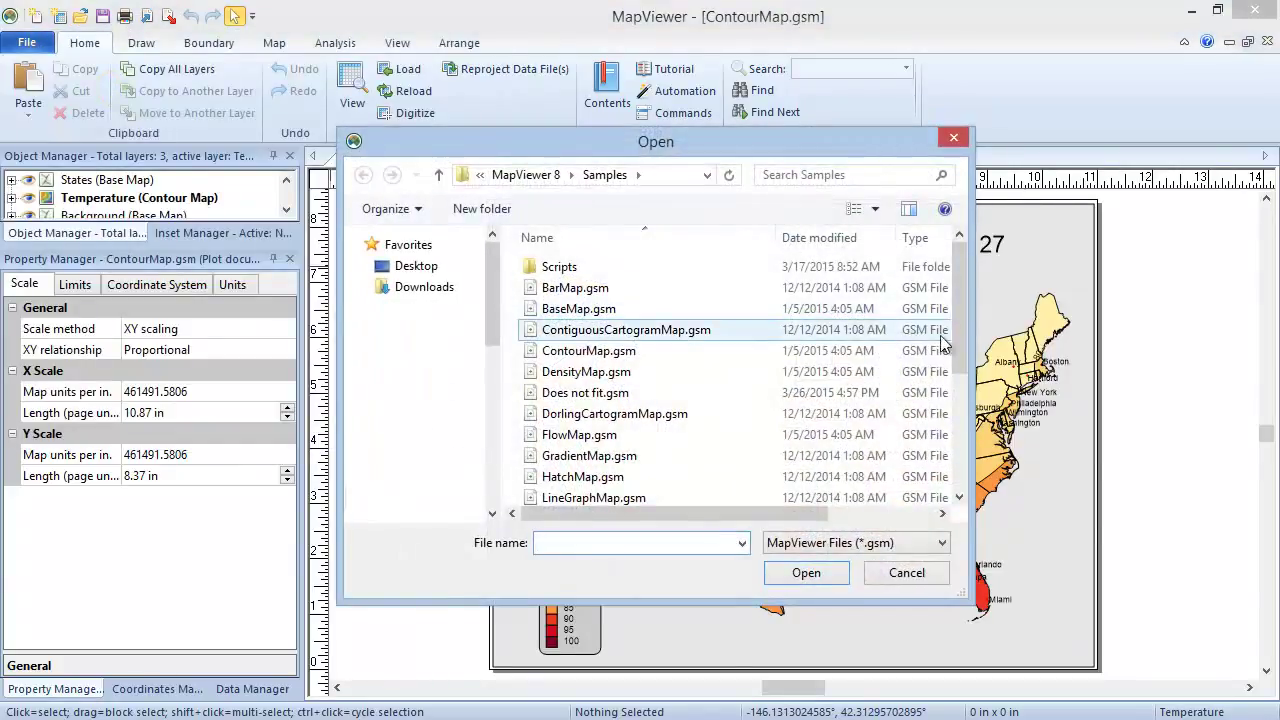
drag(962, 345, 968, 447)
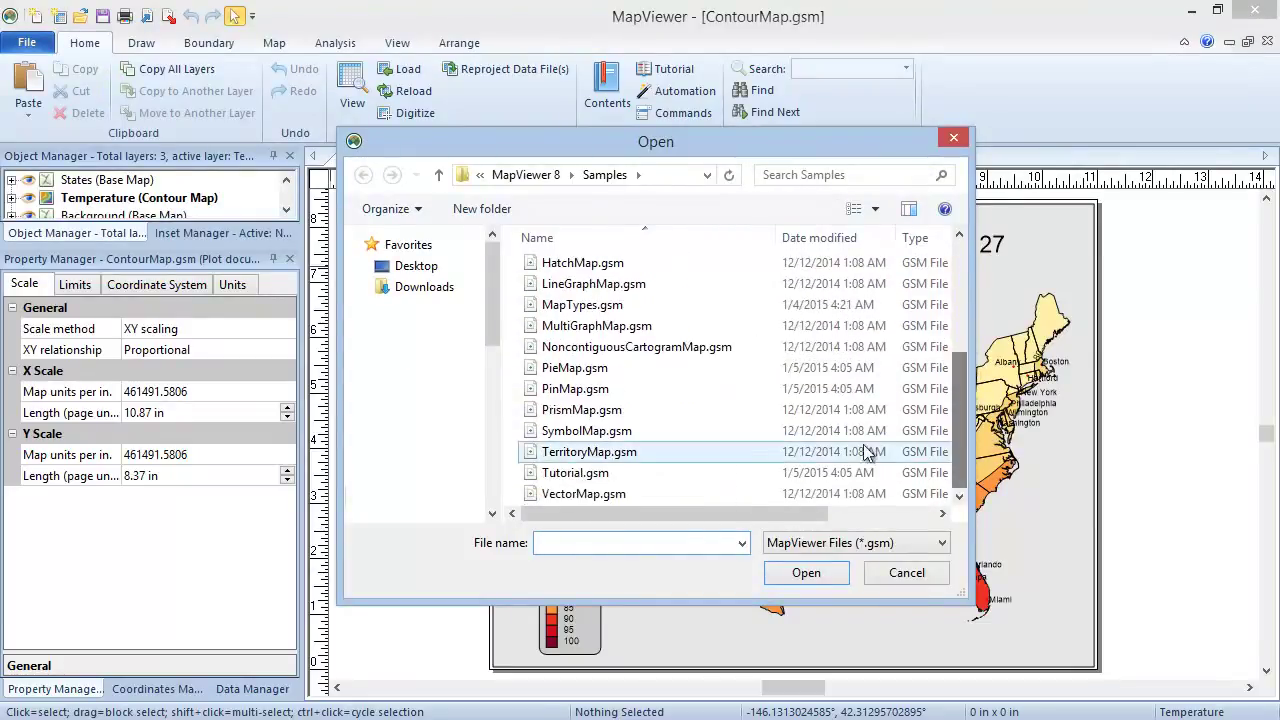
click(654, 389)
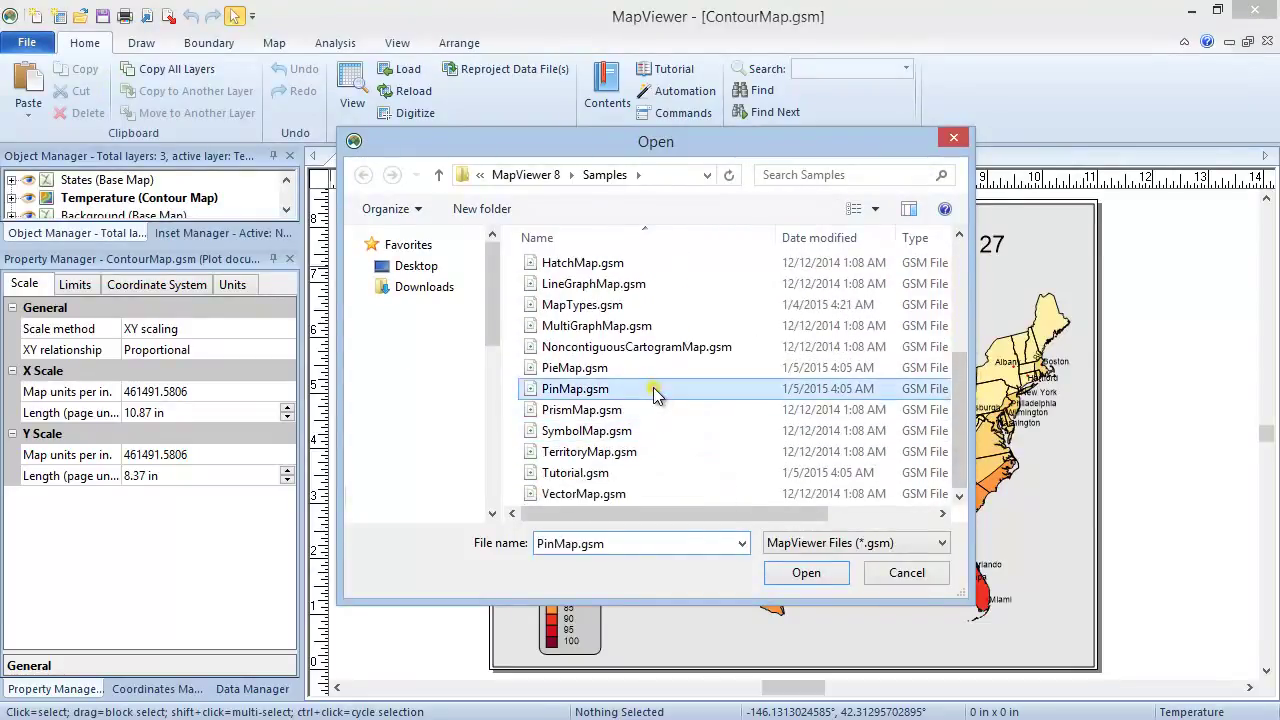
click(788, 573)
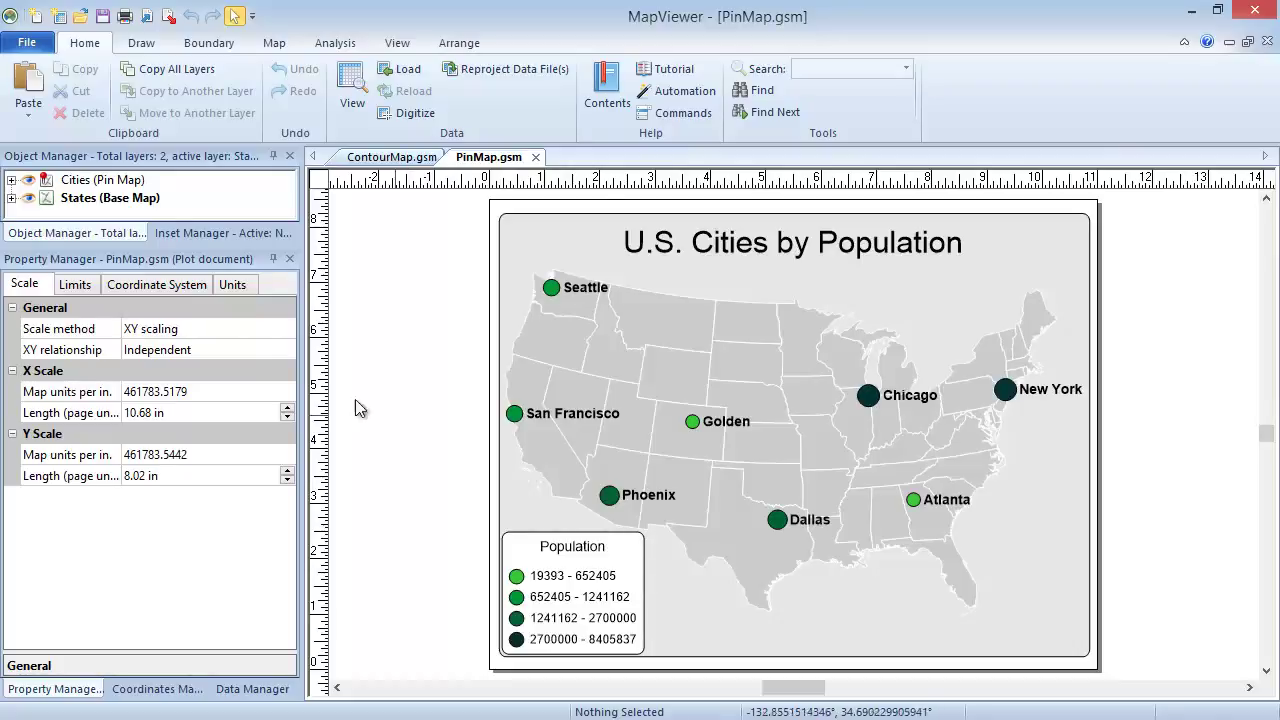
- Convert the Cities (Pin Map) layer into a Contour Map
click(82, 180)
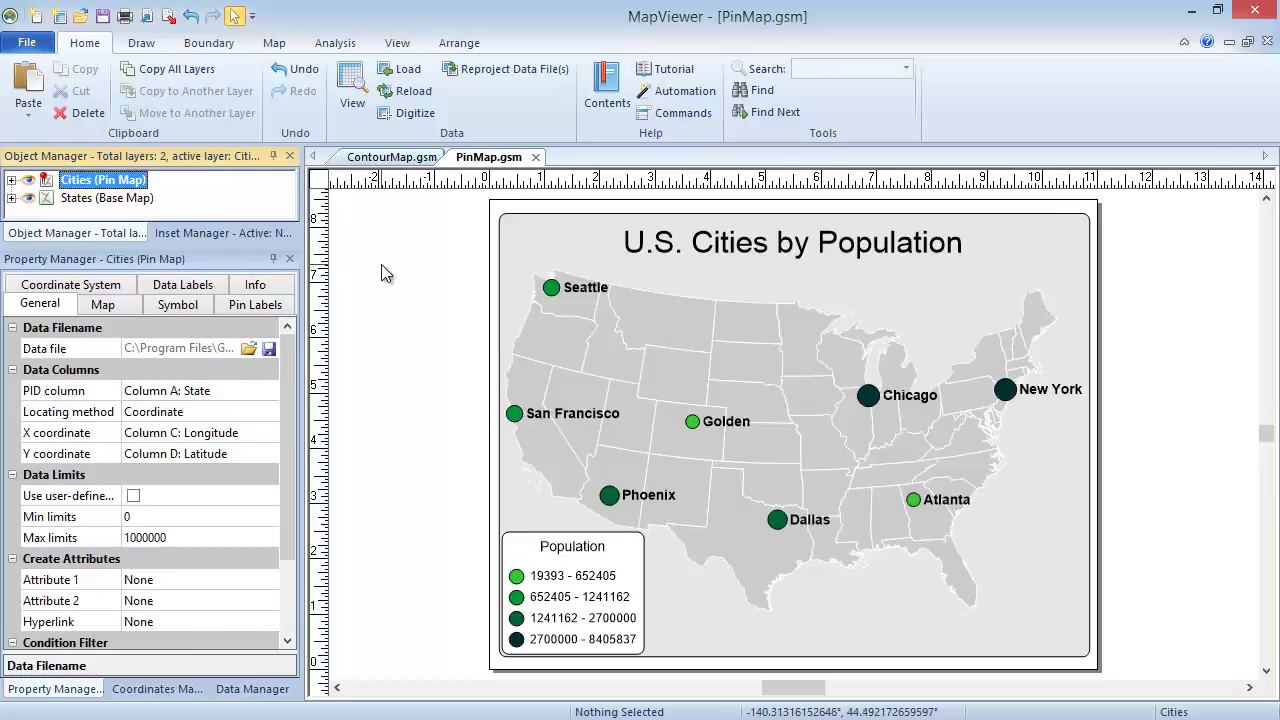
click(276, 43)
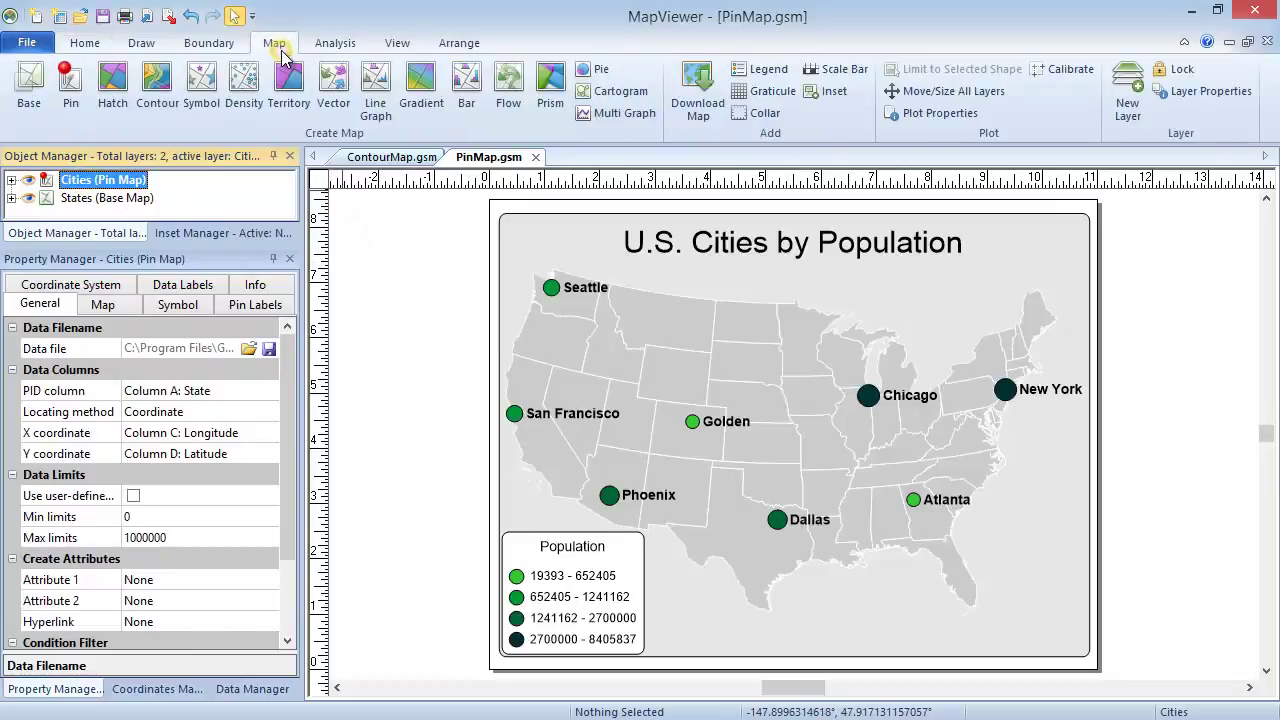
click(157, 88)
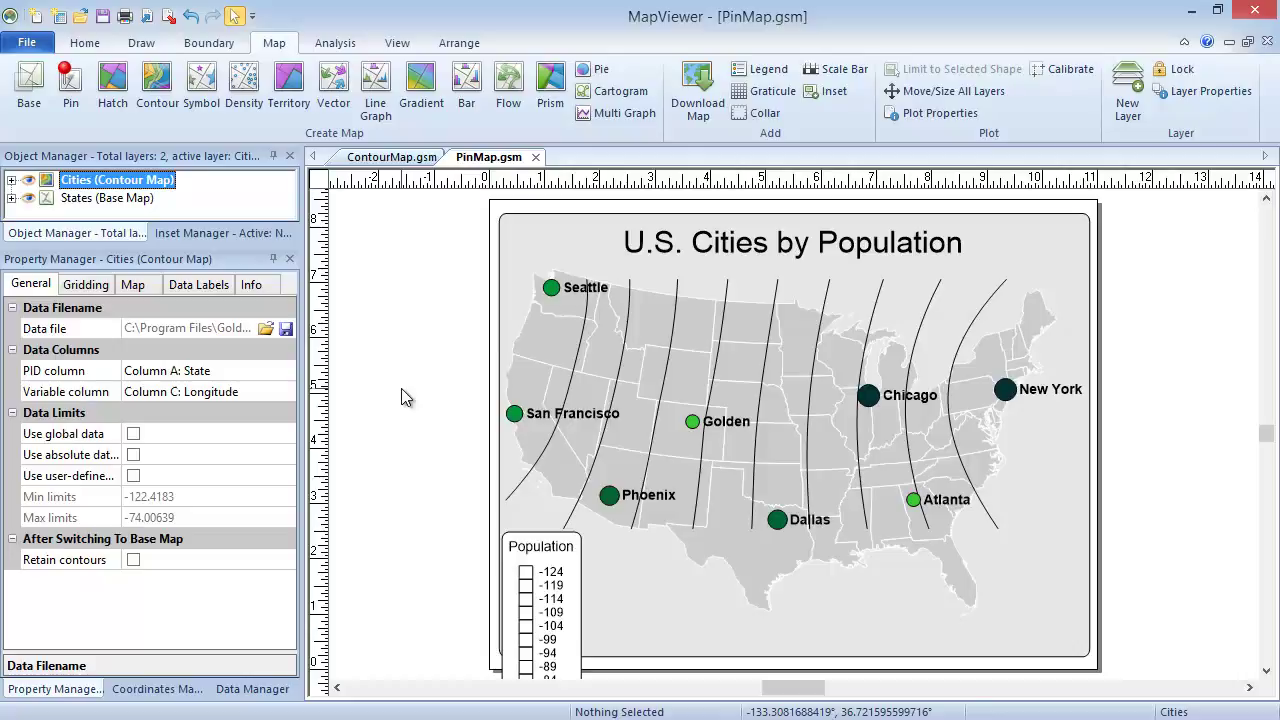
- Open the WORLD.DAT sample as a worksheet, filtering files to DAT Data (*.dat)
click(27, 42)
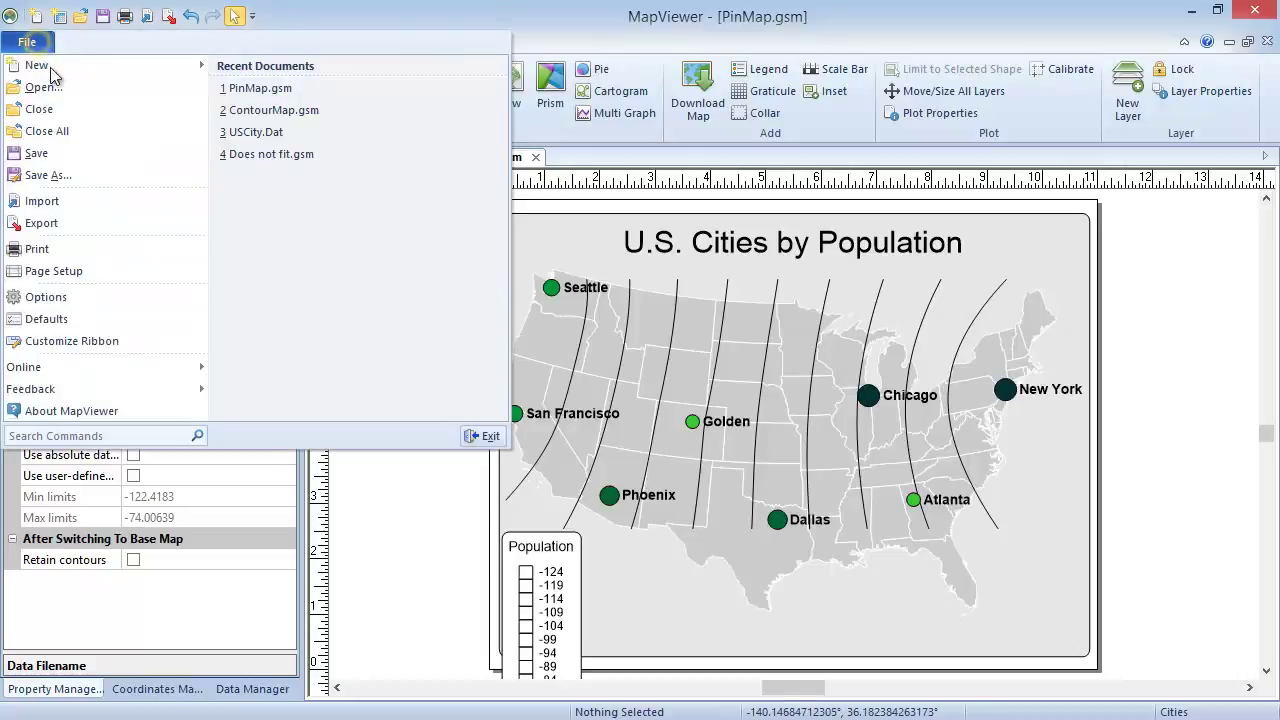
click(97, 88)
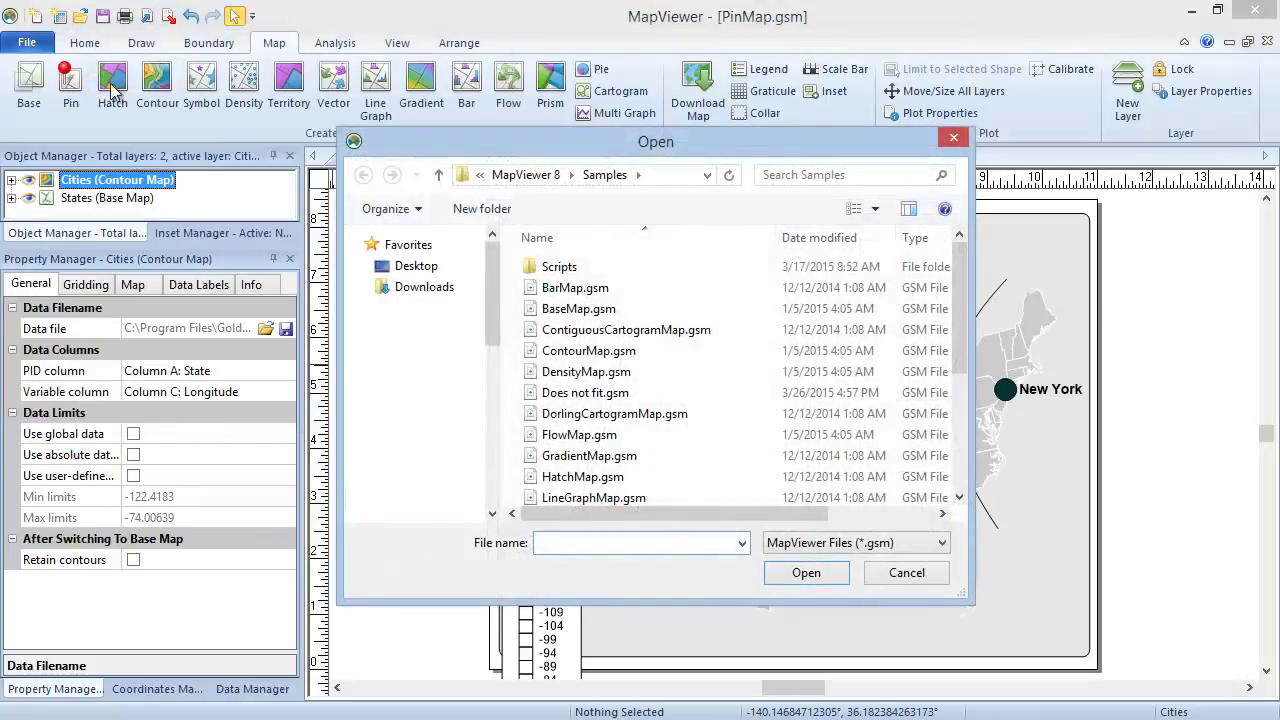
click(886, 541)
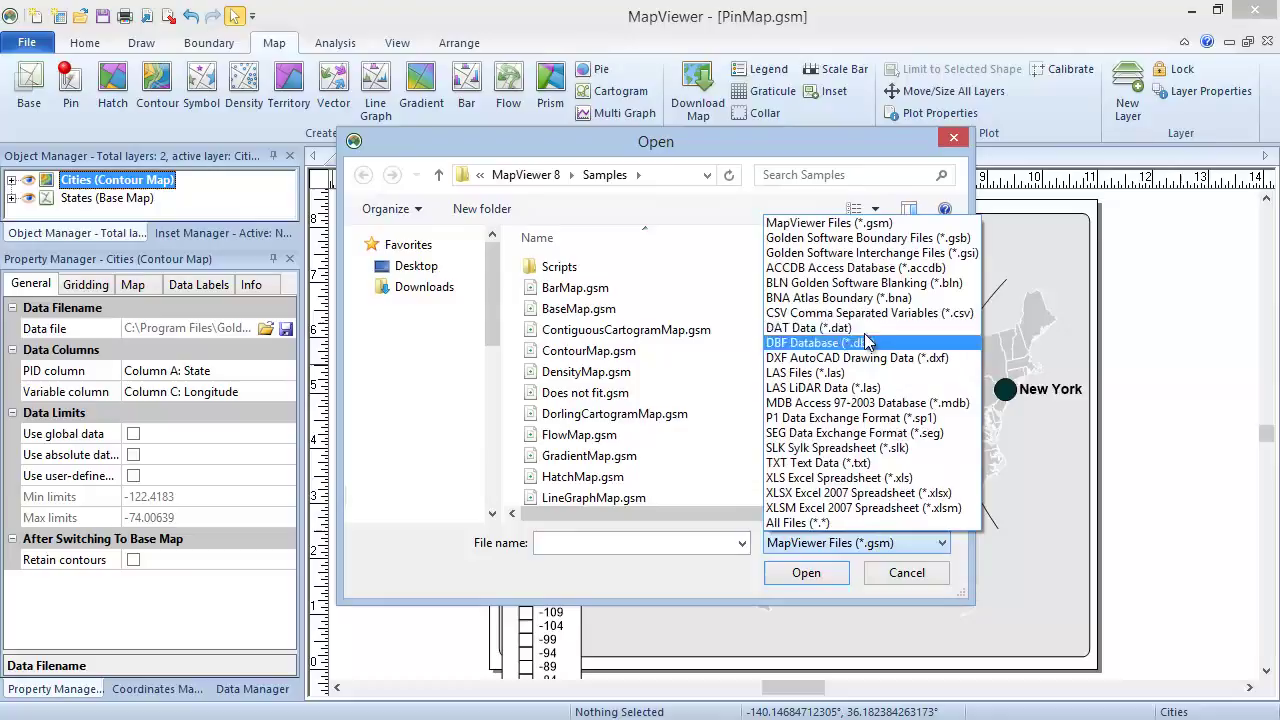
click(864, 330)
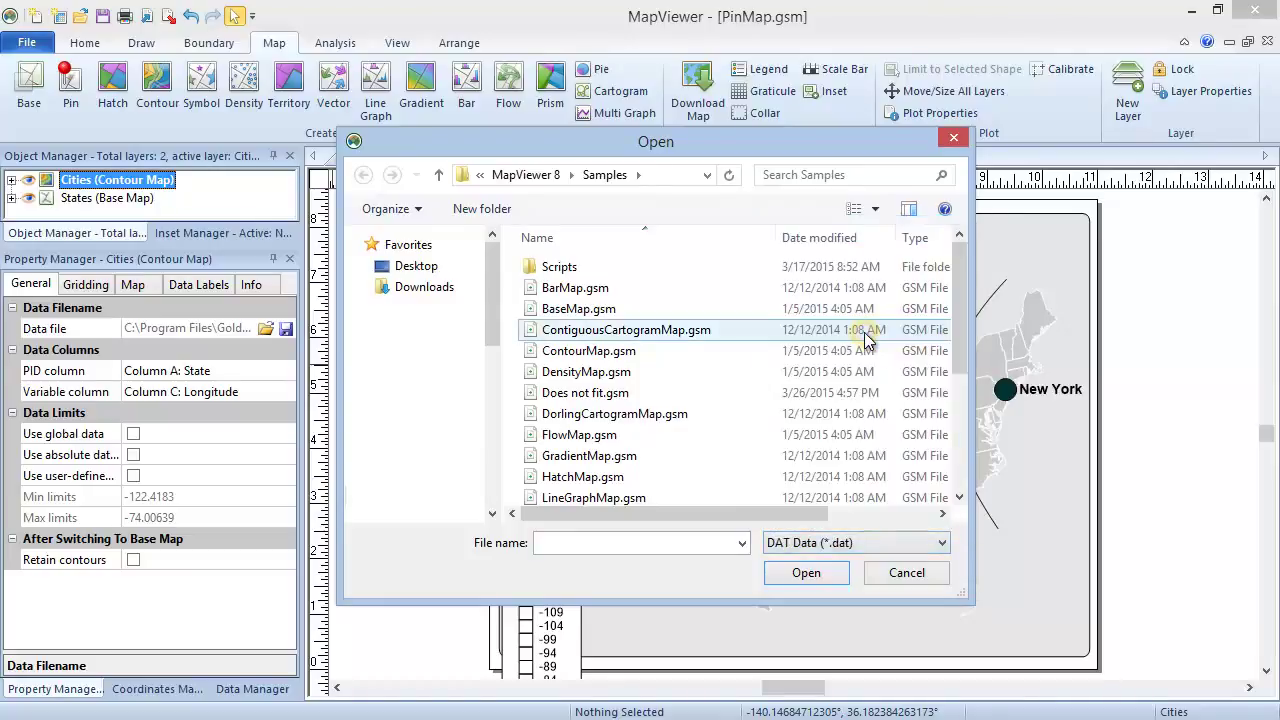
click(957, 304)
scroll(955, 352, down, 11)
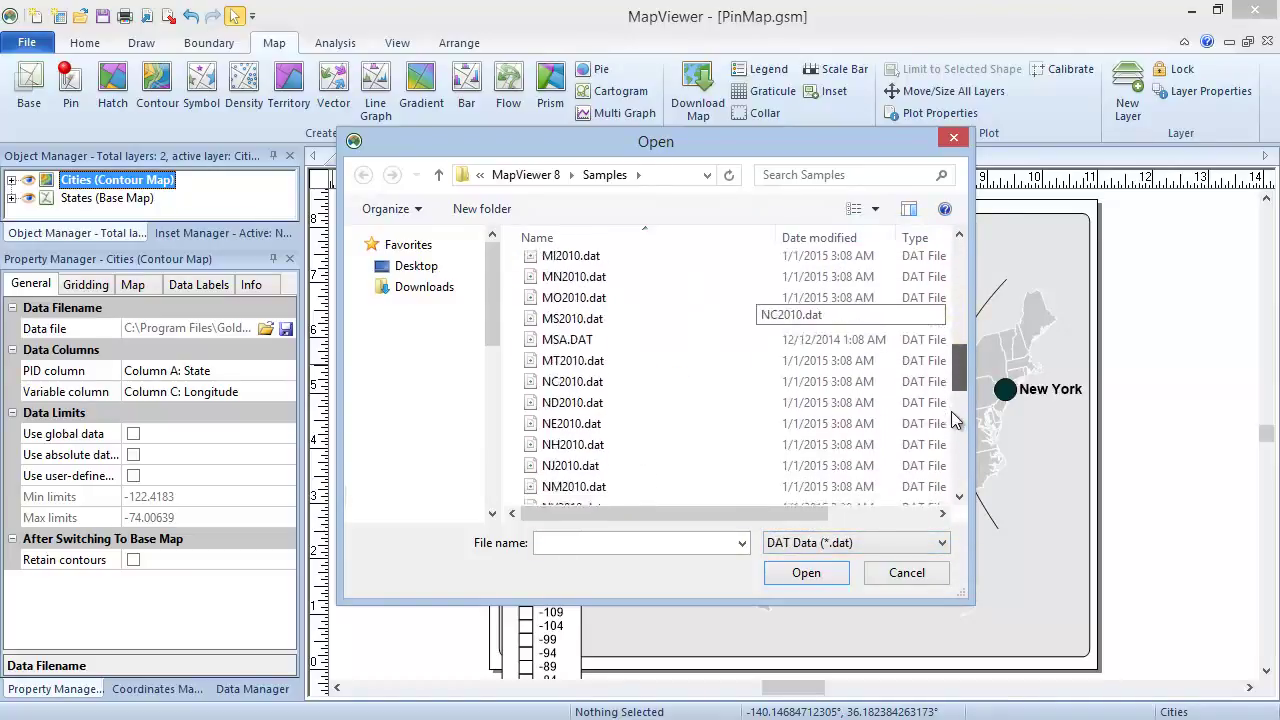
scroll(943, 494, down, 2)
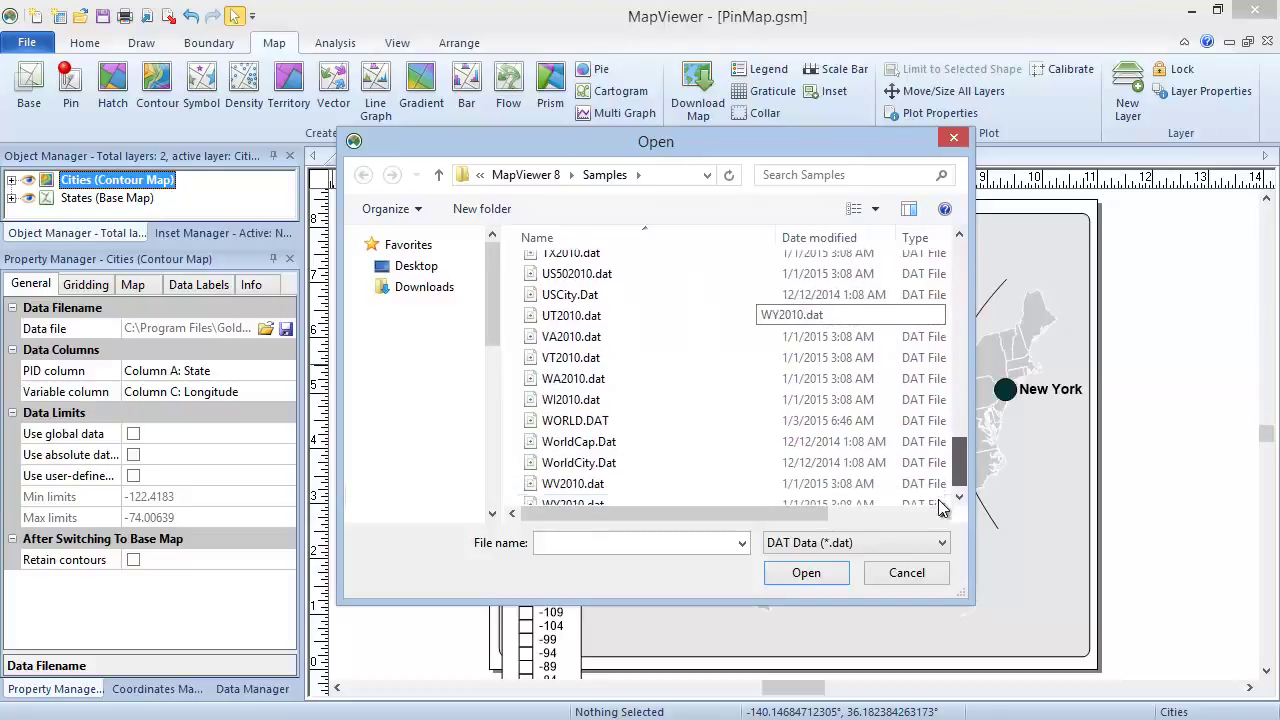
click(622, 421)
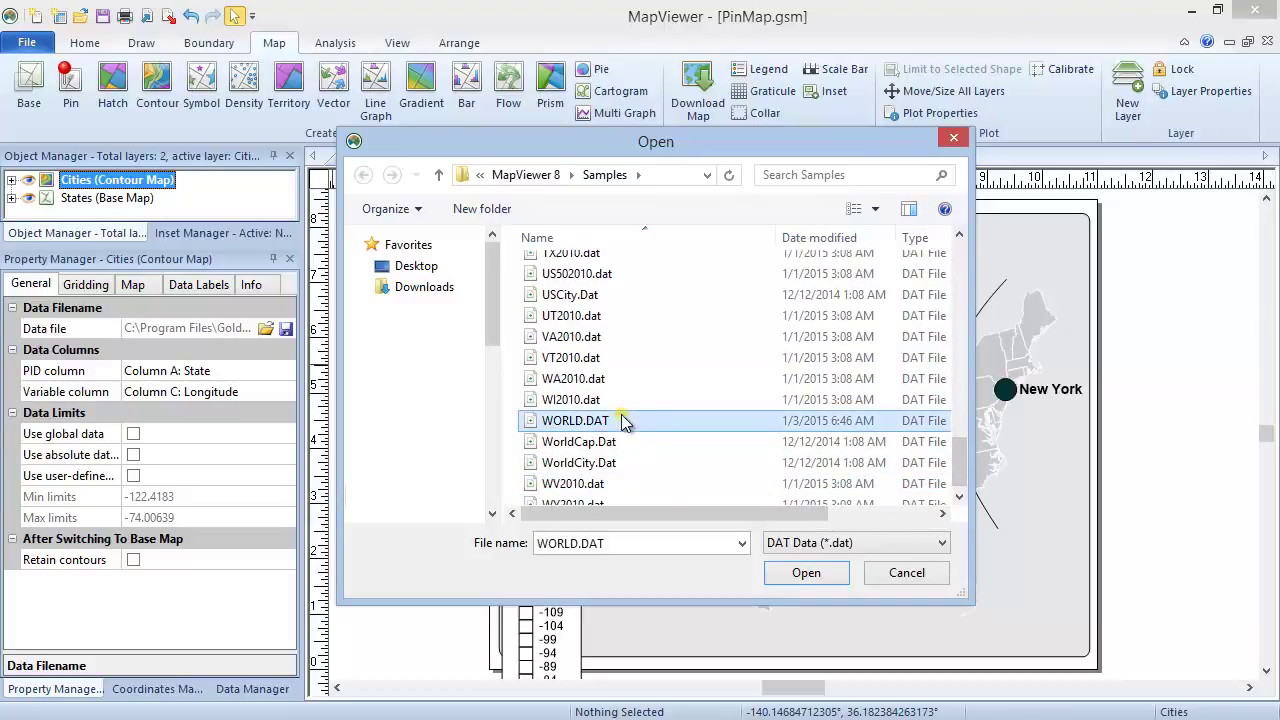
click(832, 573)
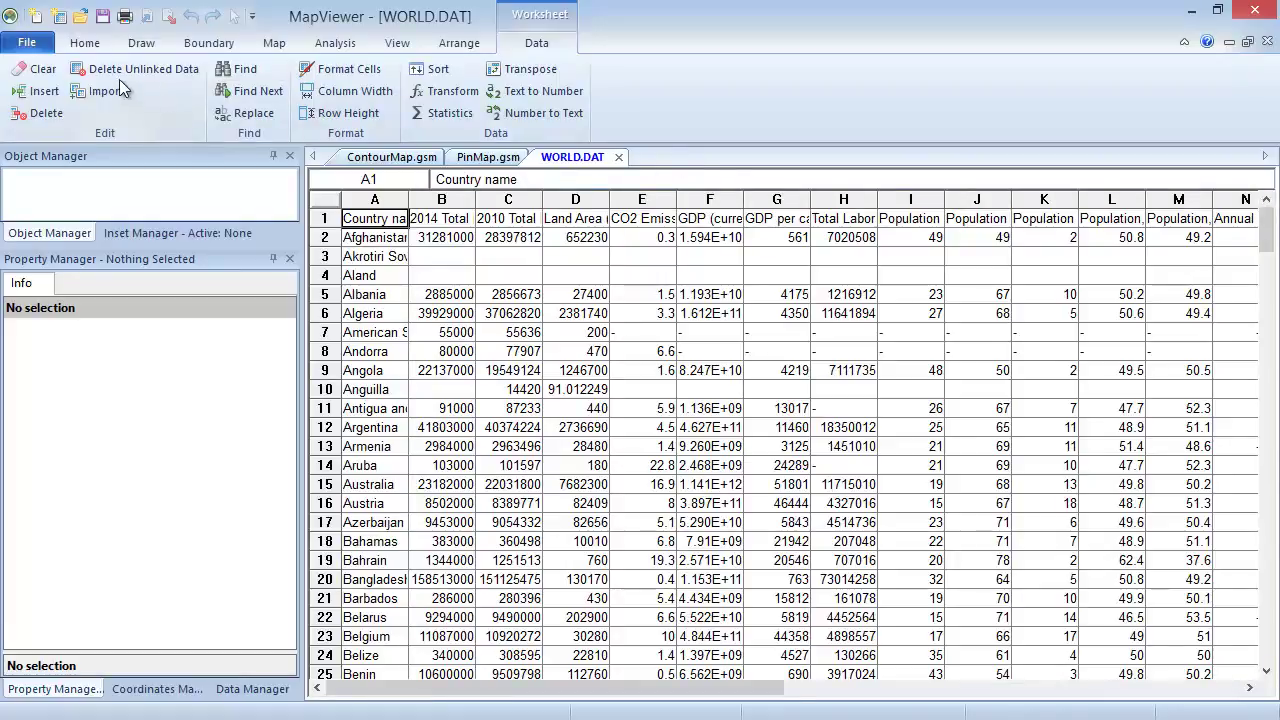
- Create a new blank Plot document
click(42, 50)
mouse_move(86, 68)
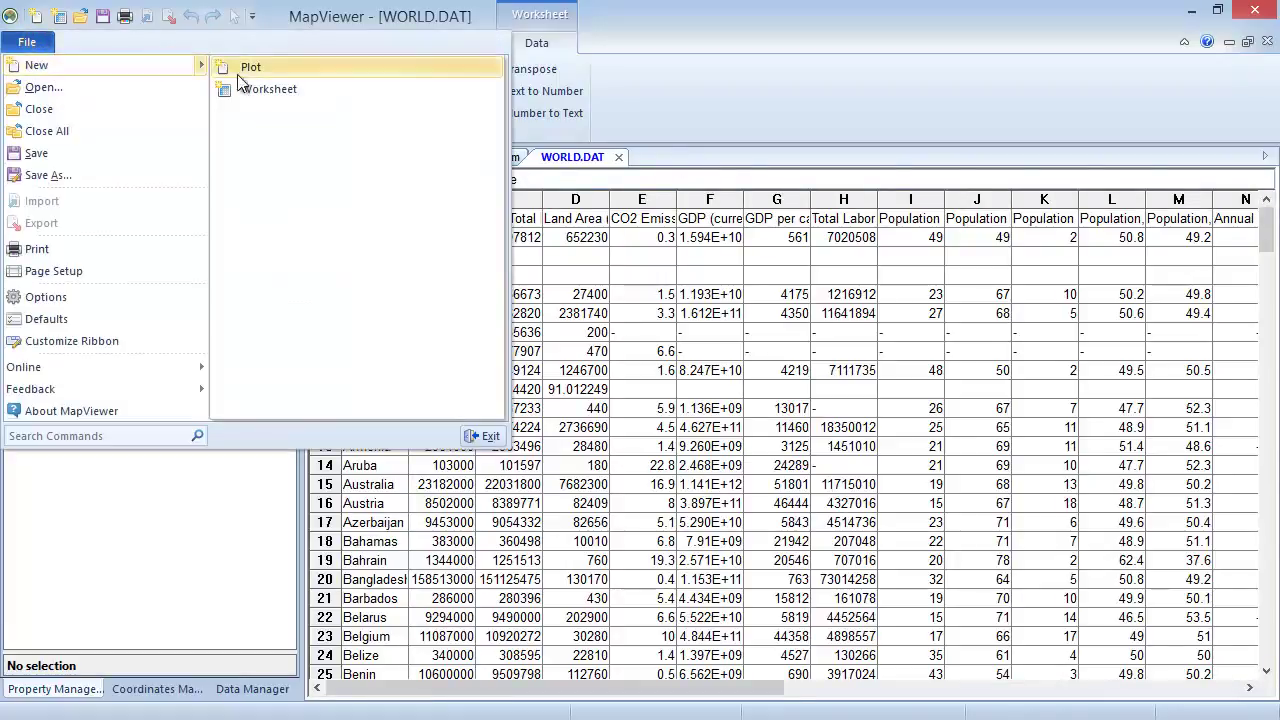
click(296, 78)
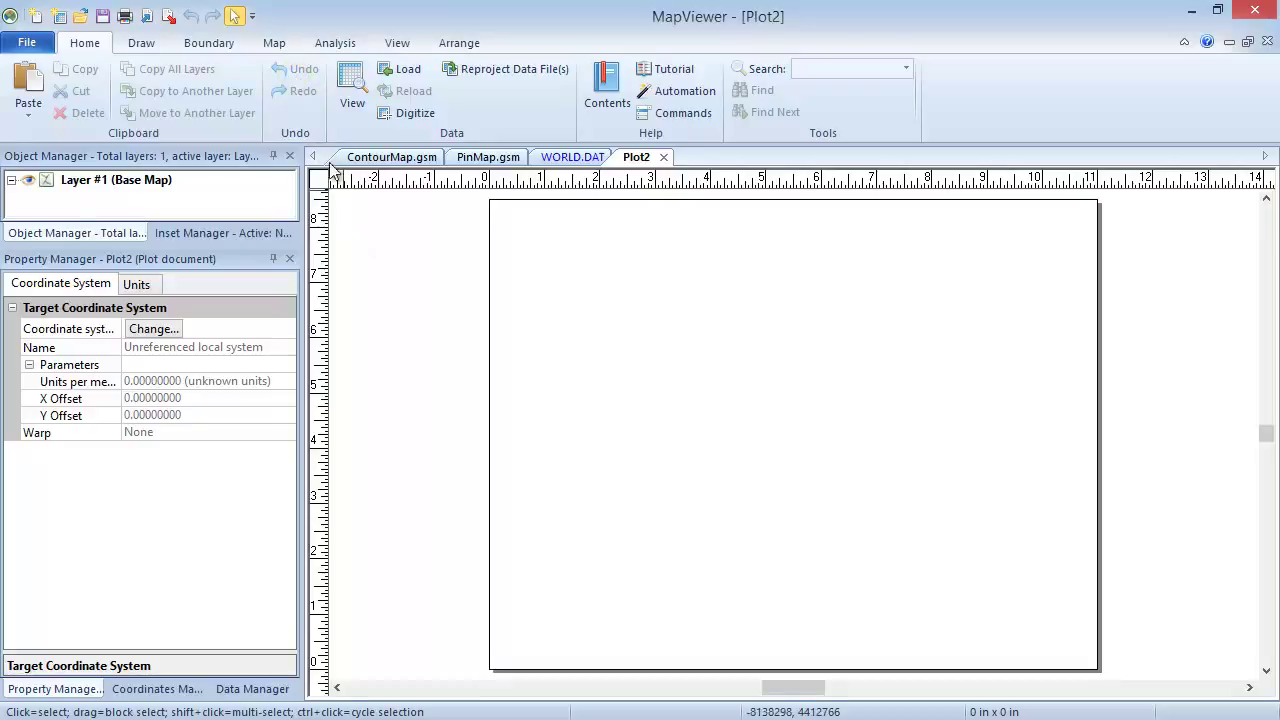
- Start a contour map using the SAMERICA.GSB South America boundary file
click(277, 46)
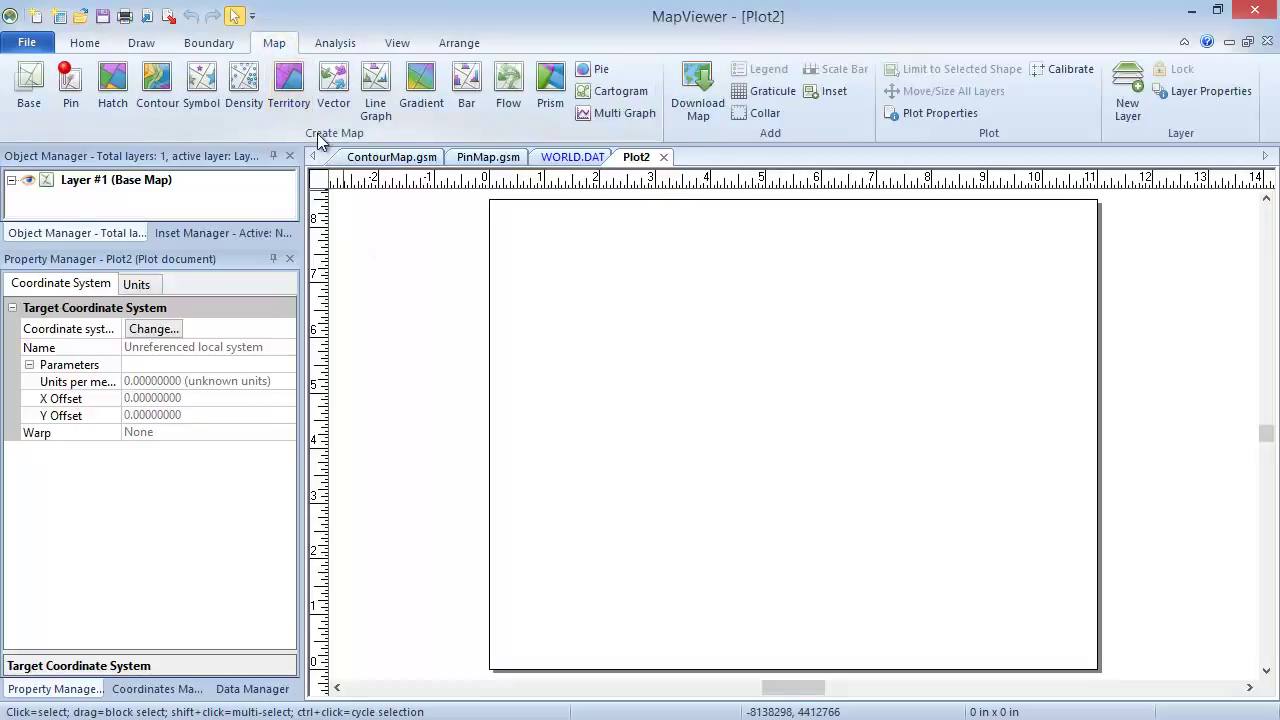
click(156, 104)
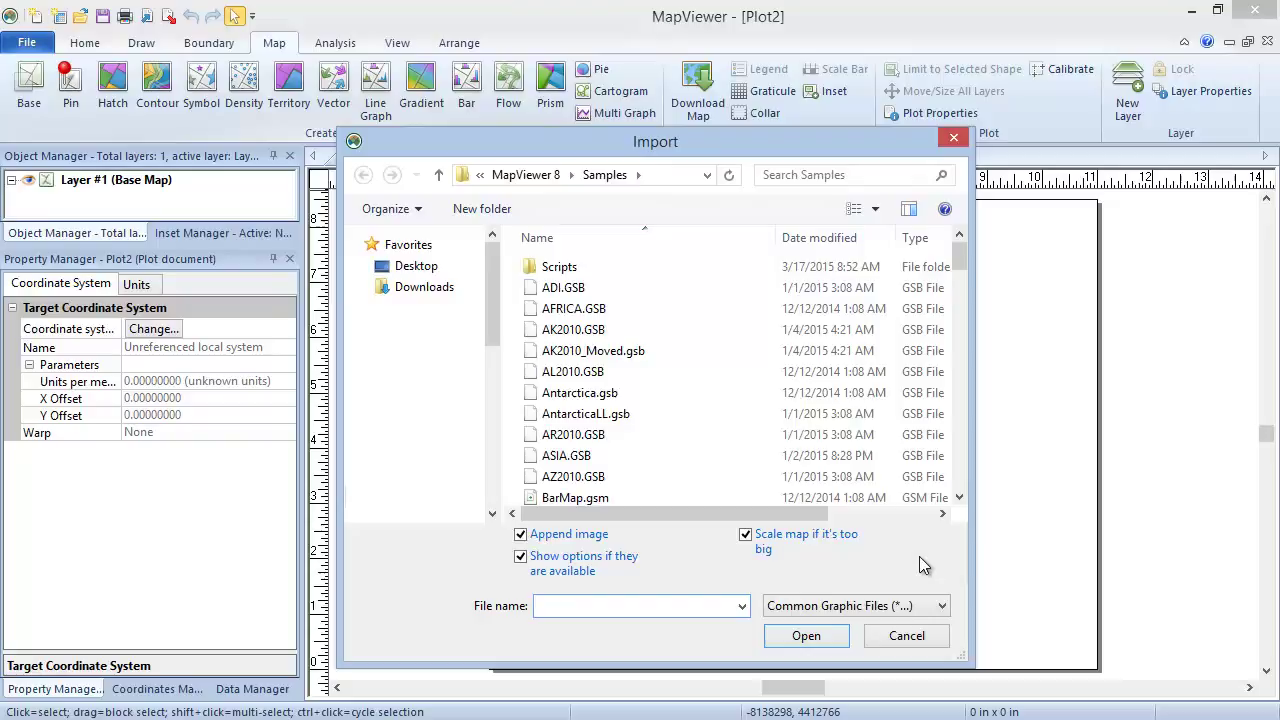
click(961, 270)
drag(954, 286, 953, 434)
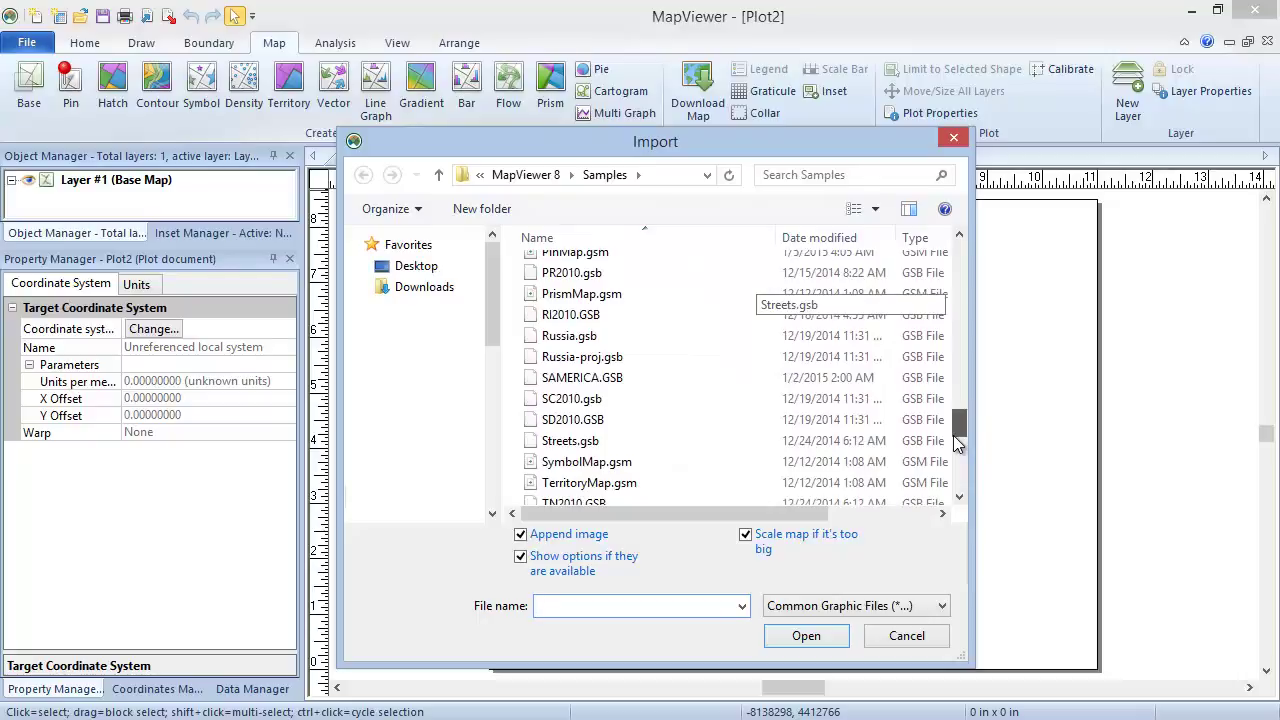
click(643, 378)
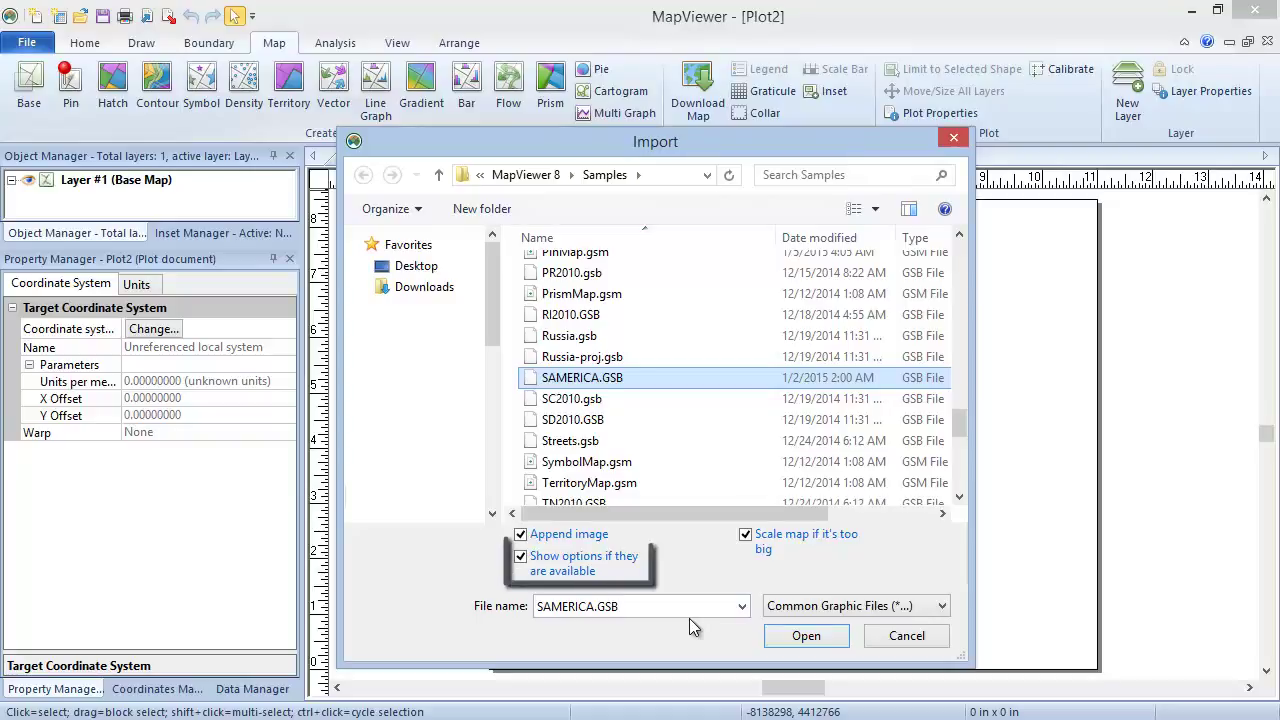
click(815, 636)
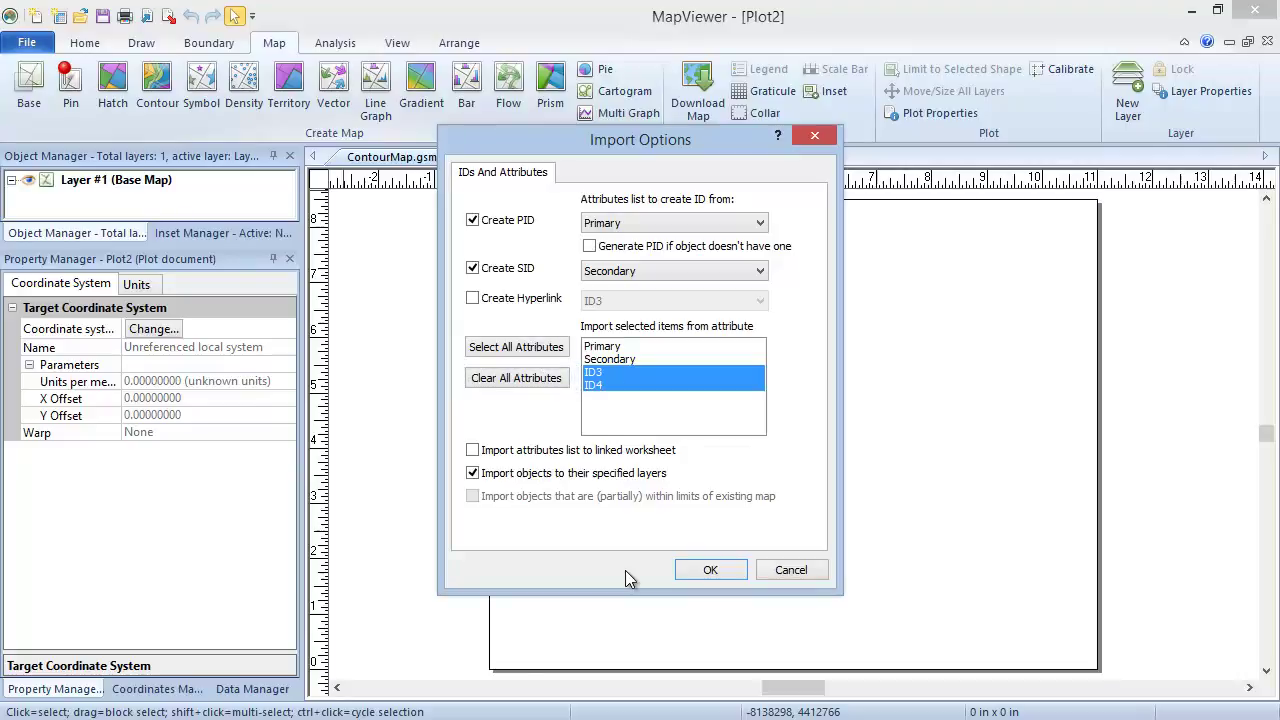
- Accept the import options and build the contour map from the loaded WORLD.DAT worksheet
click(722, 573)
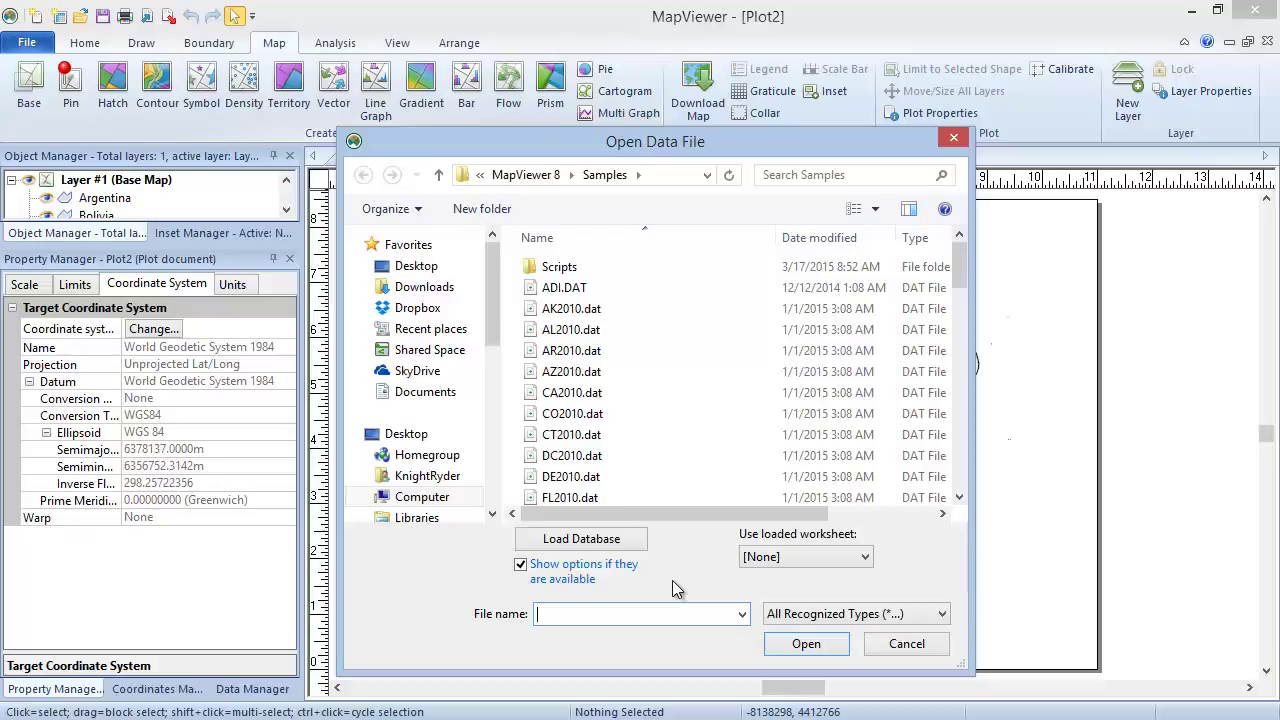
click(864, 558)
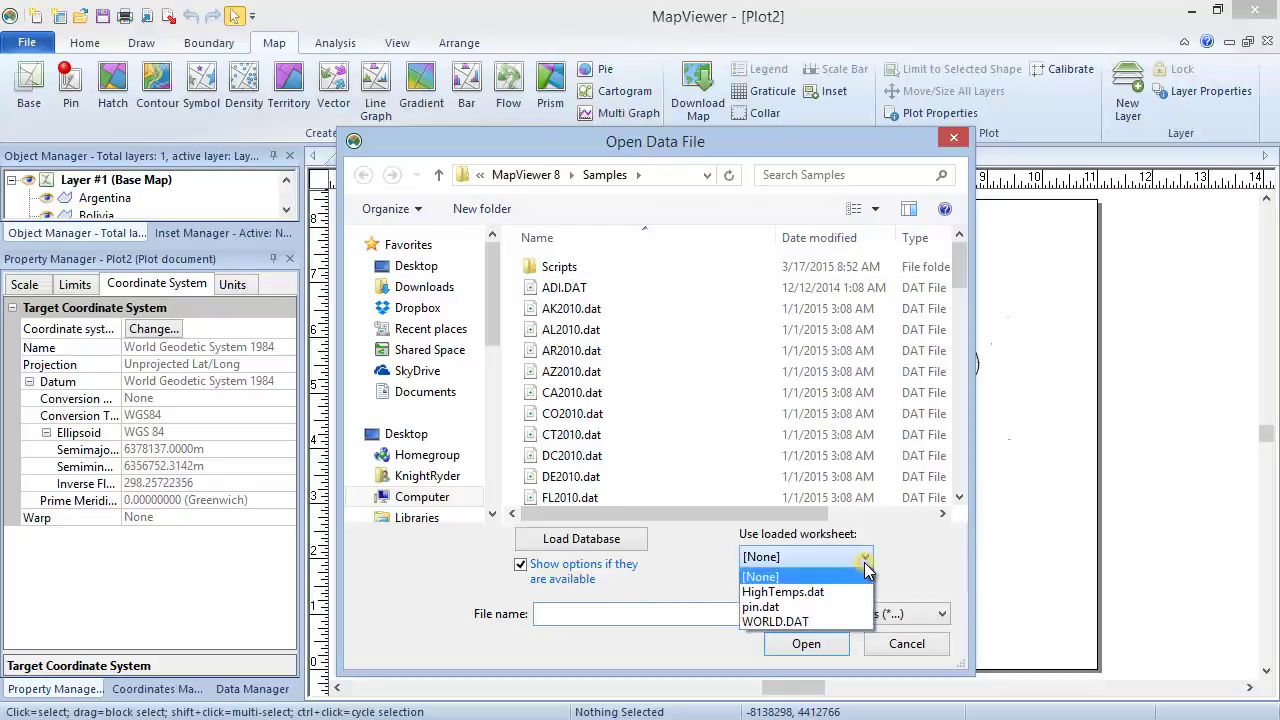
click(857, 625)
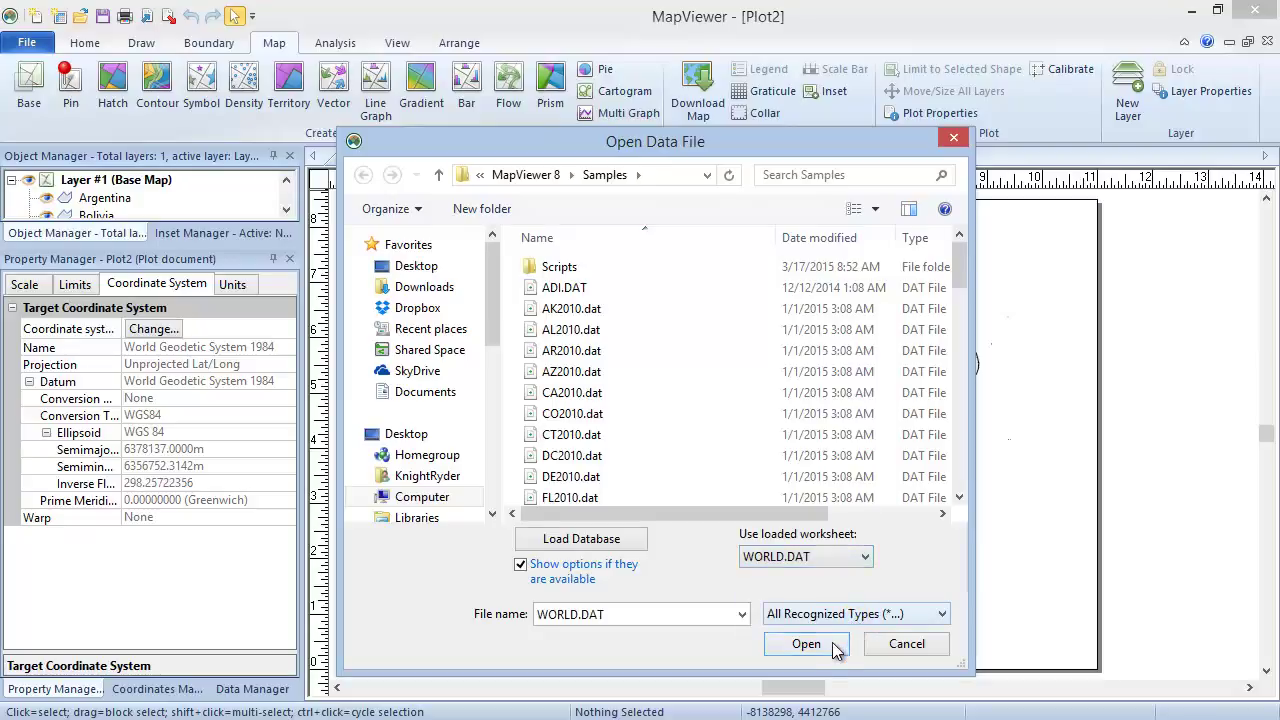
click(831, 643)
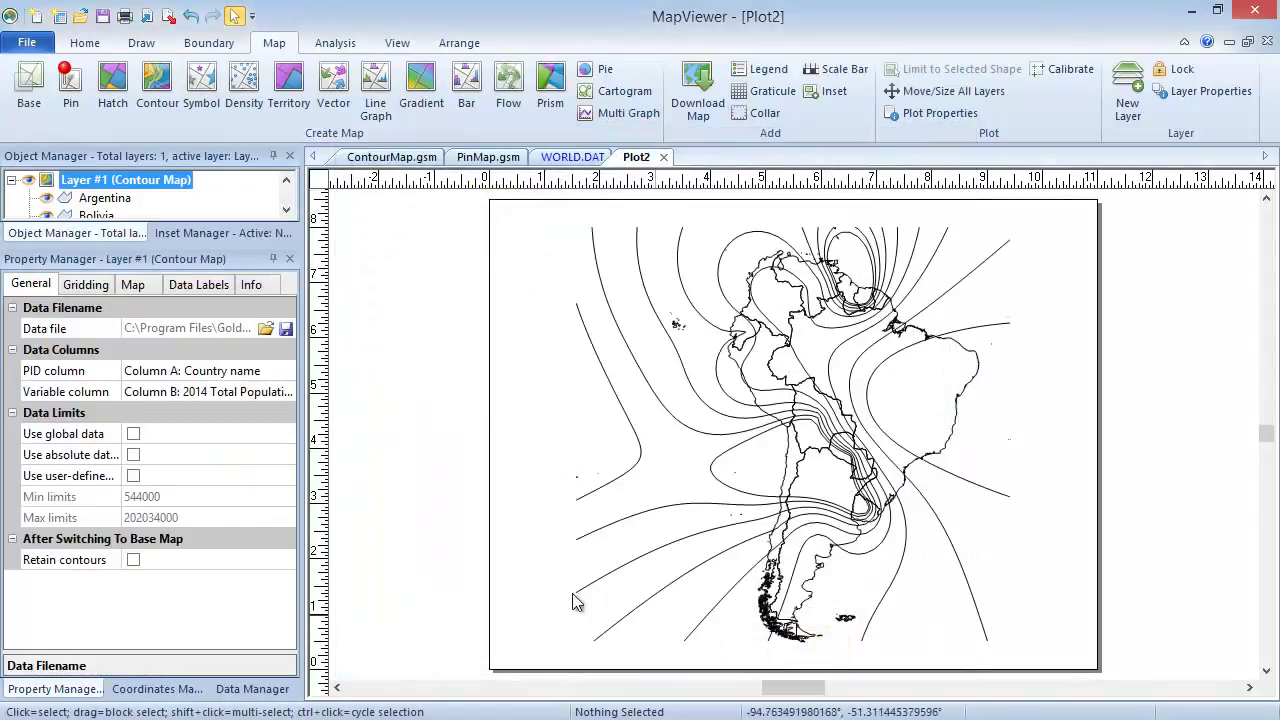
click(418, 412)
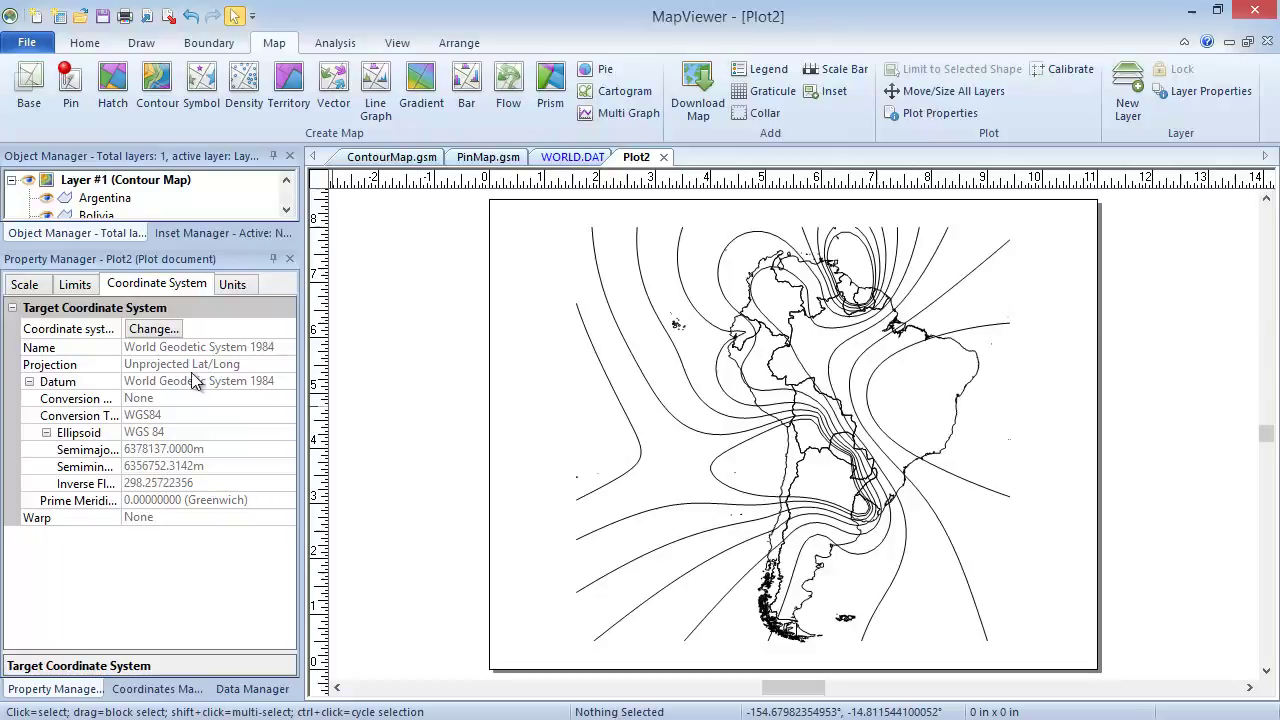
click(53, 186)
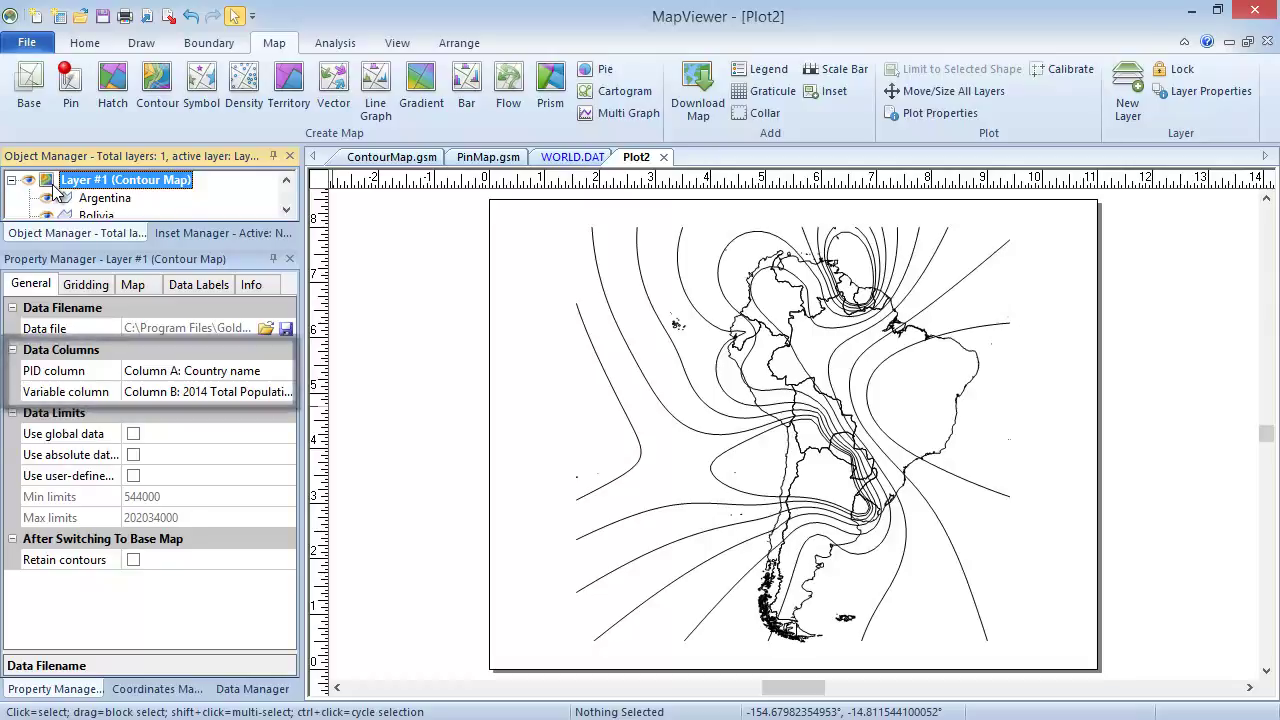
- Enable Fill contours and Limit contours to areas on the contour layer
click(155, 287)
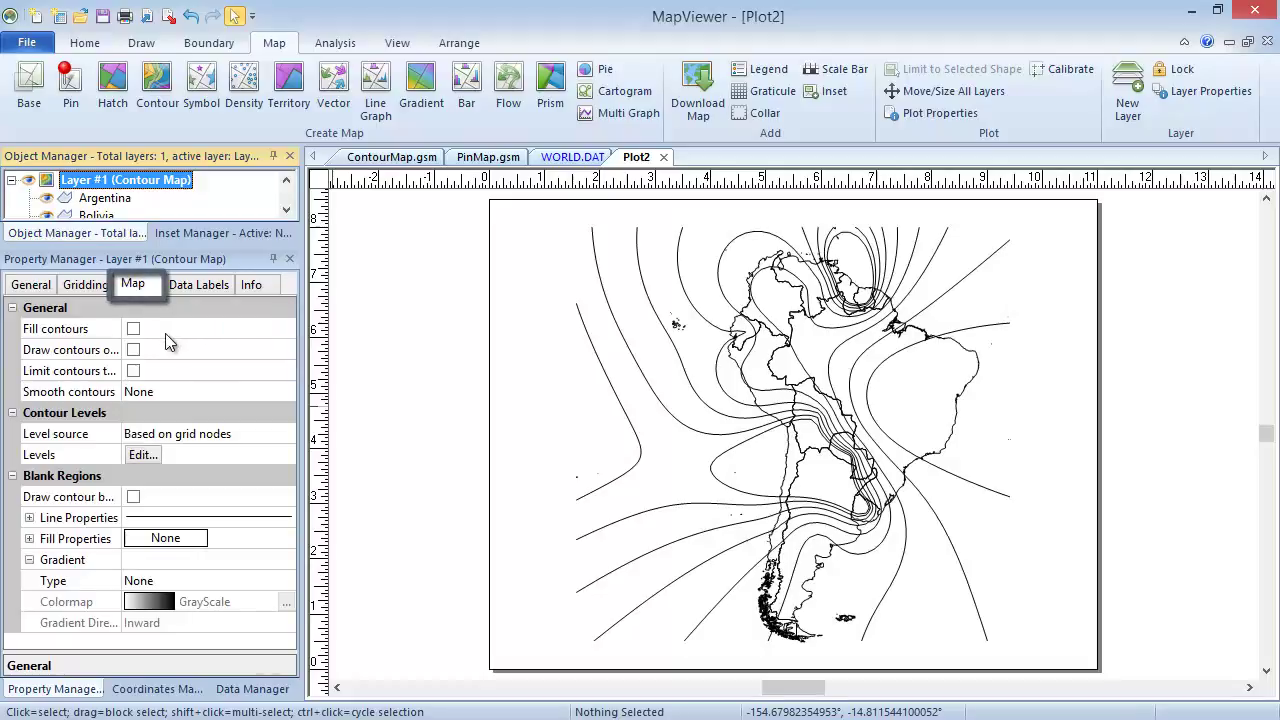
click(133, 330)
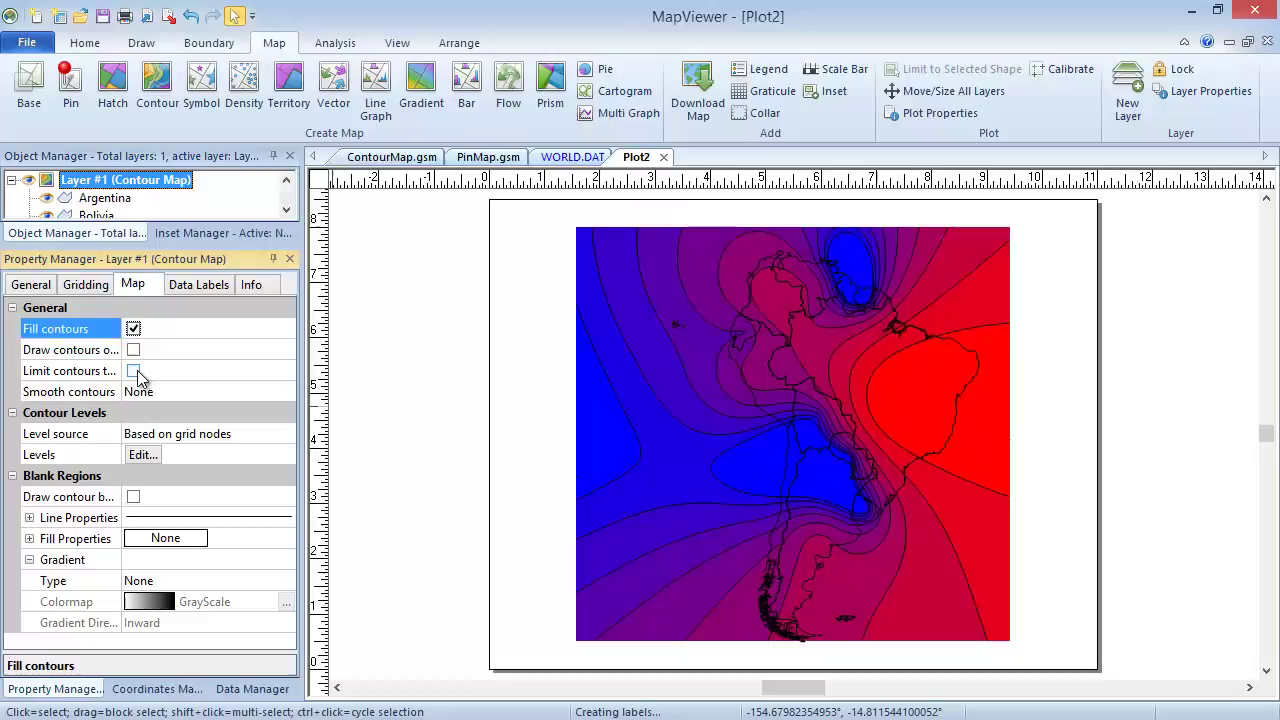
click(133, 371)
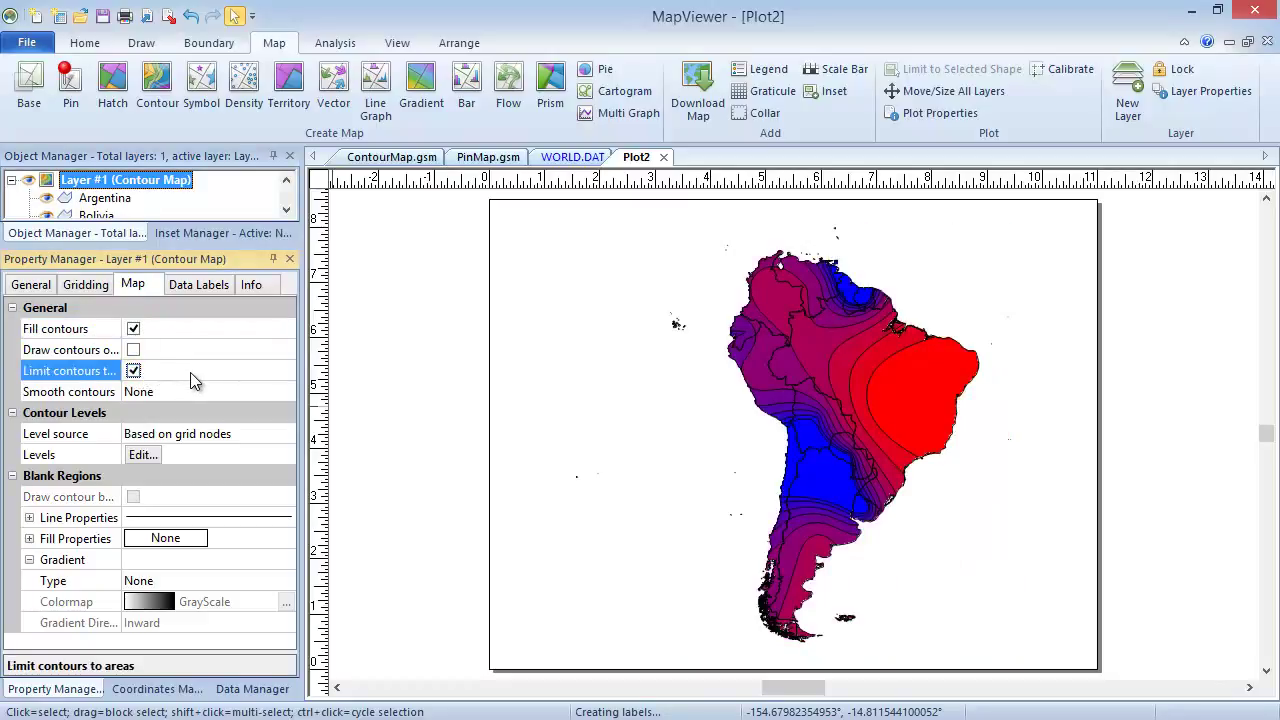
- Set the contour levels to 15 with Equal Intervals classification, then open level fill settings
click(153, 456)
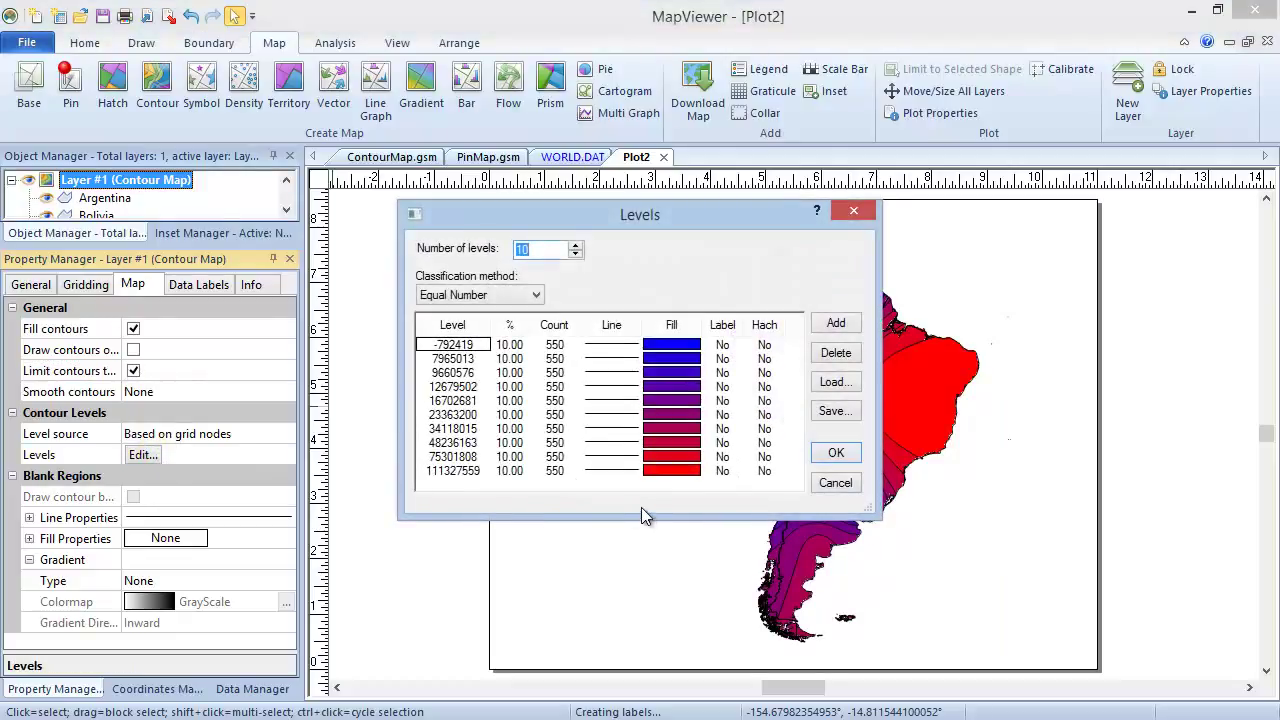
click(546, 248)
key(BackSpace)
text(5)
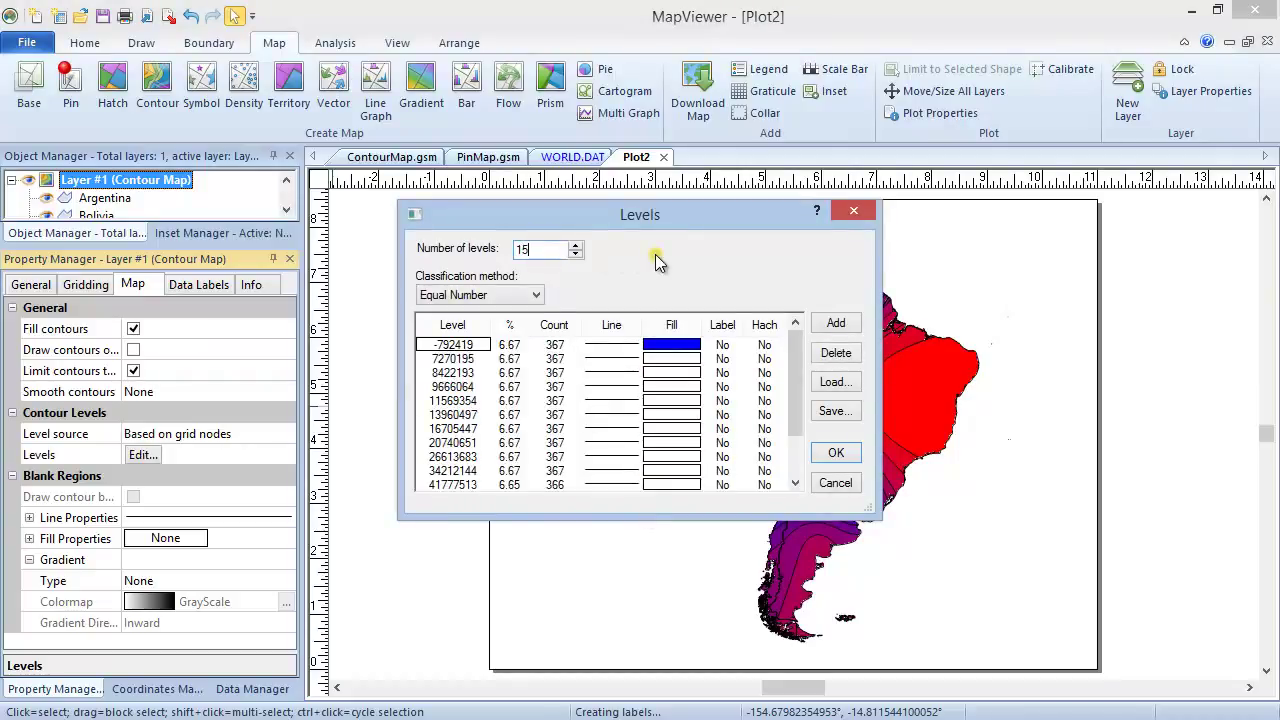
click(518, 297)
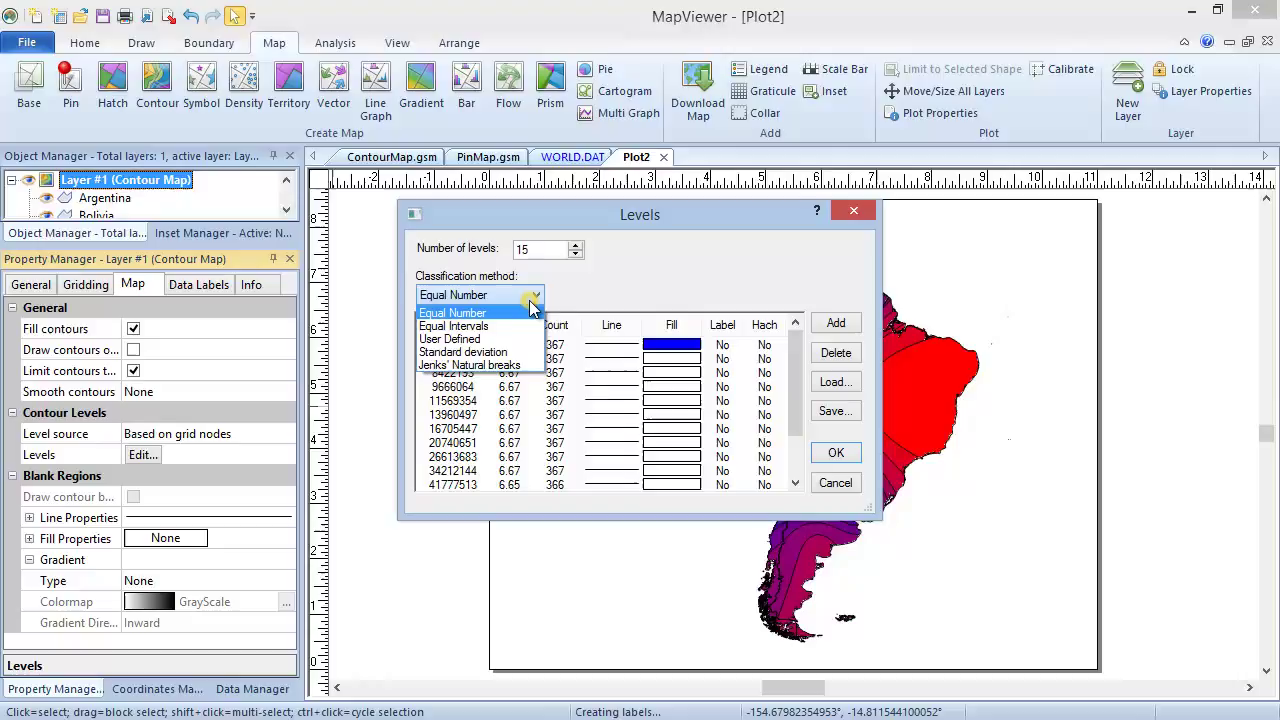
click(528, 327)
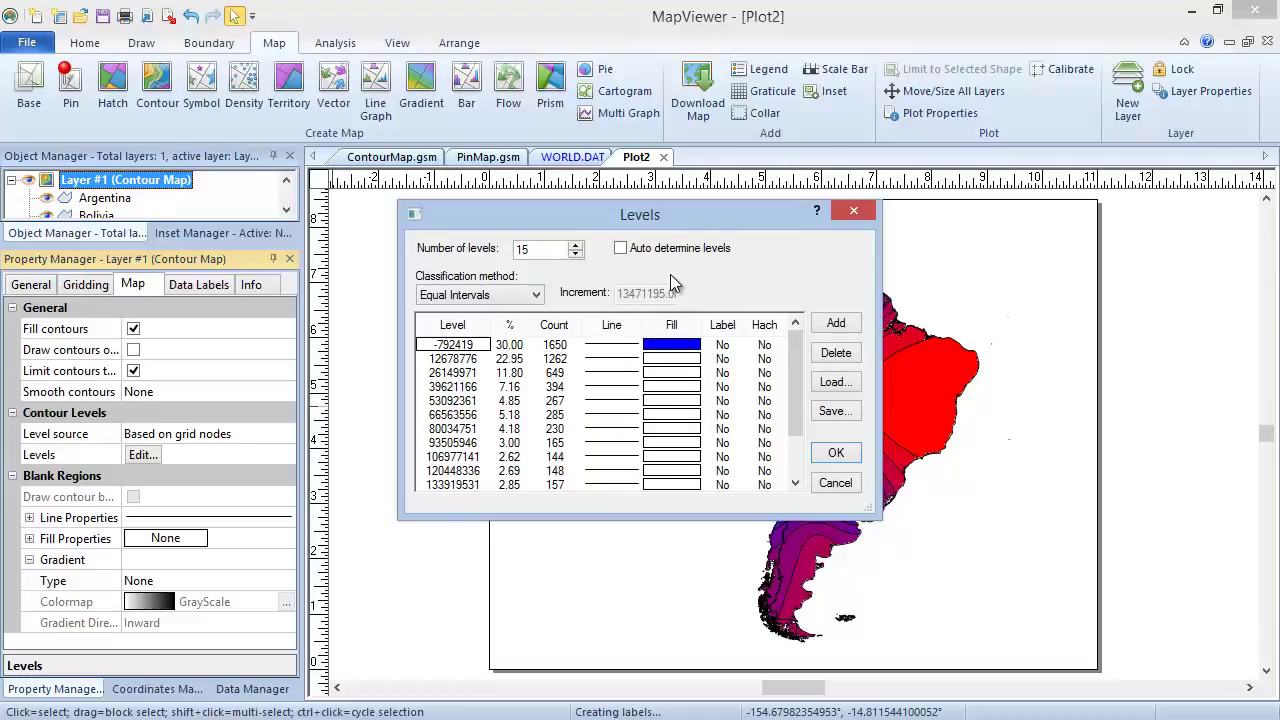
click(687, 340)
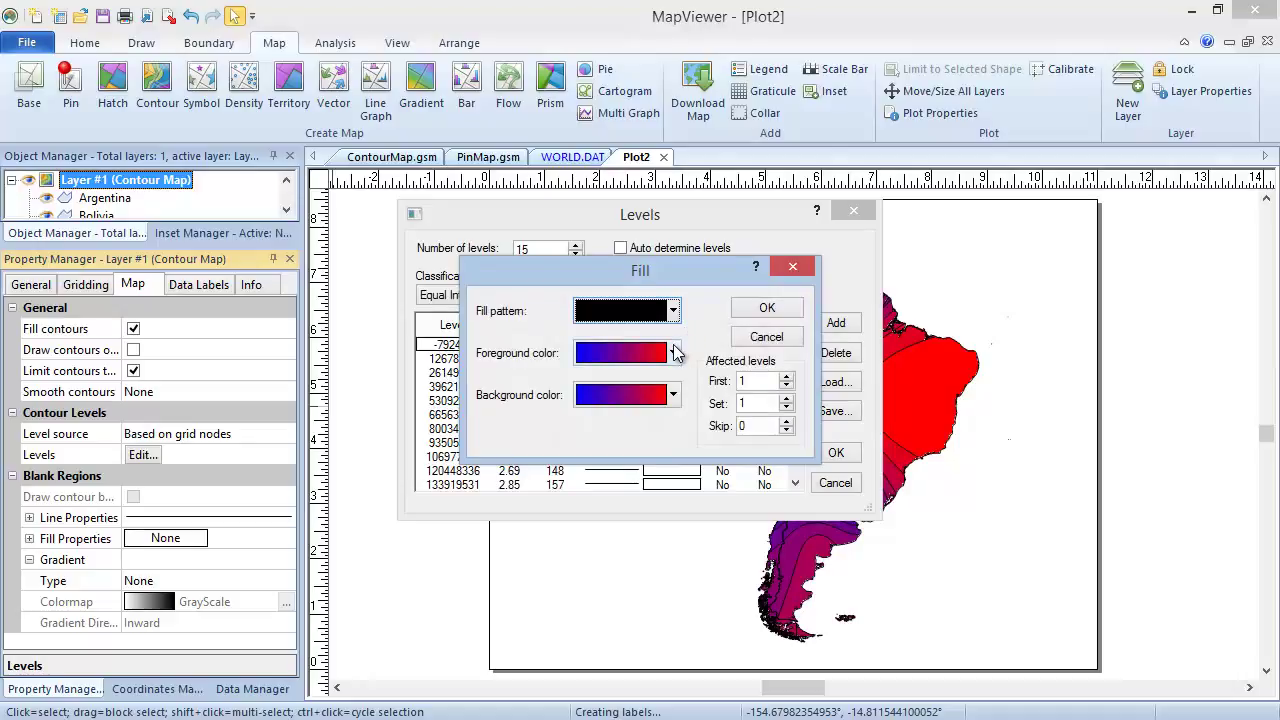
- Apply the Rainbow3 colour map as the foreground fill for all levels
click(673, 352)
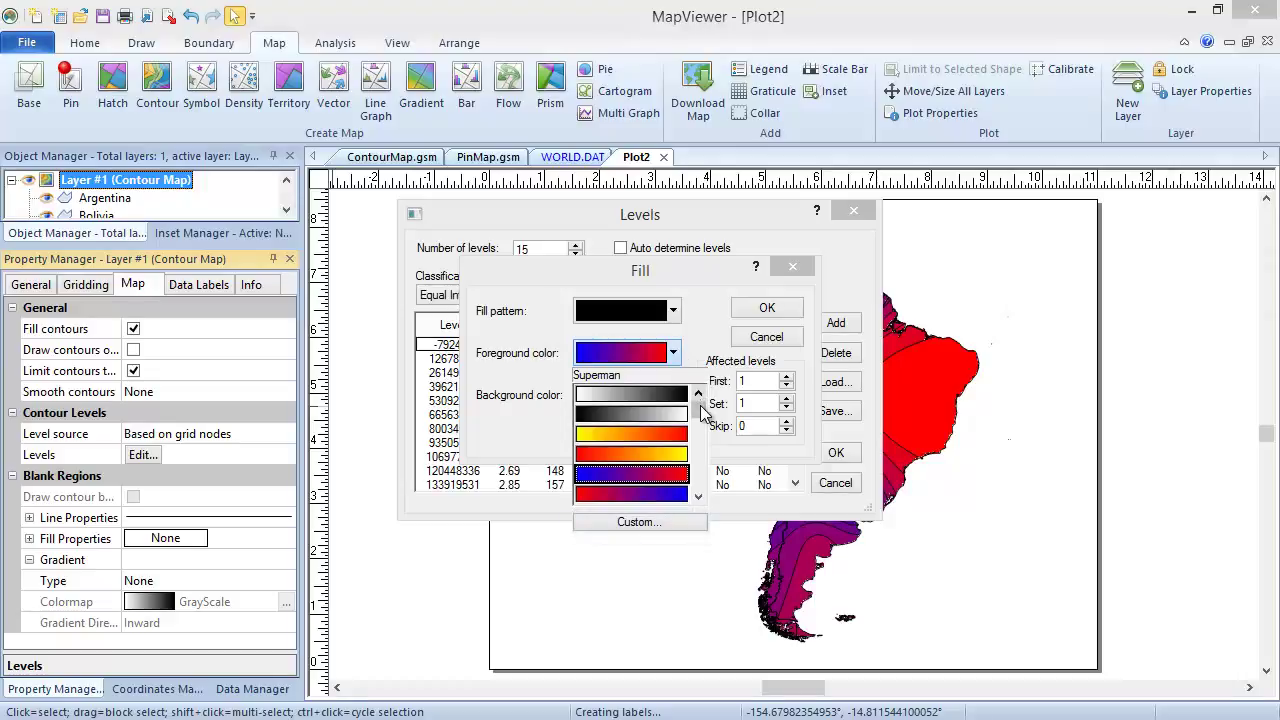
scroll(700, 405, down, 3)
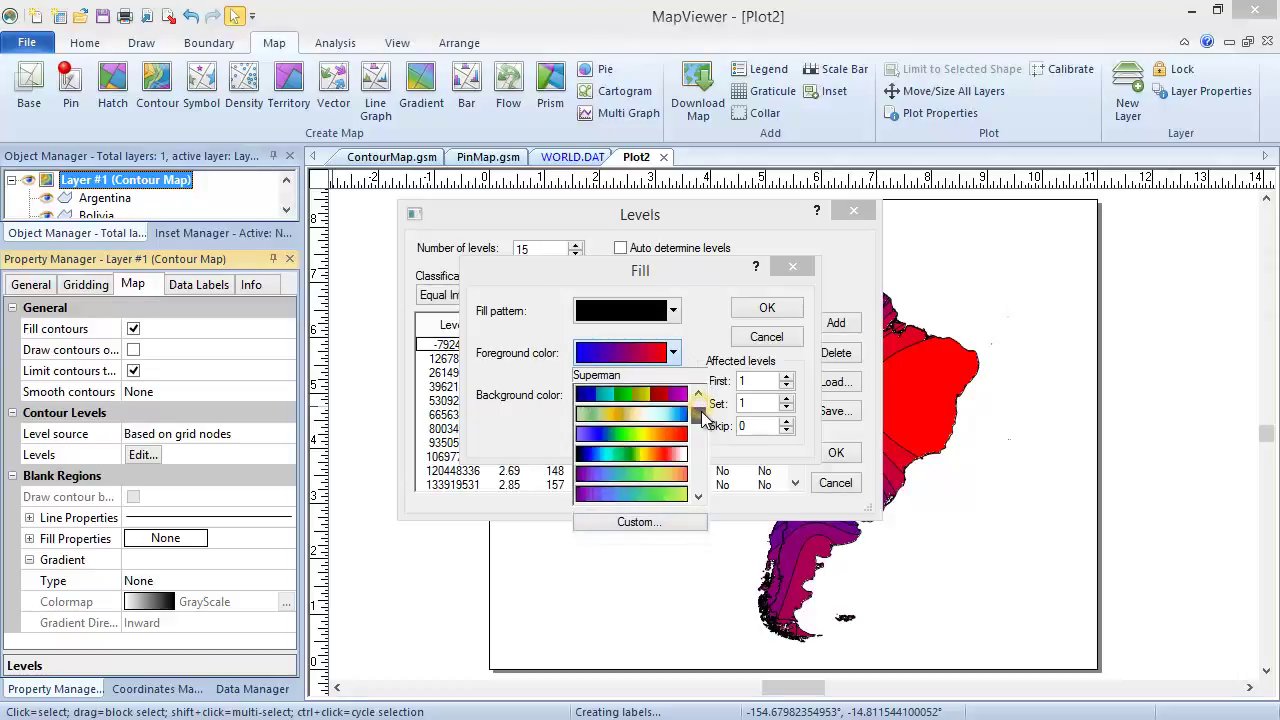
click(679, 477)
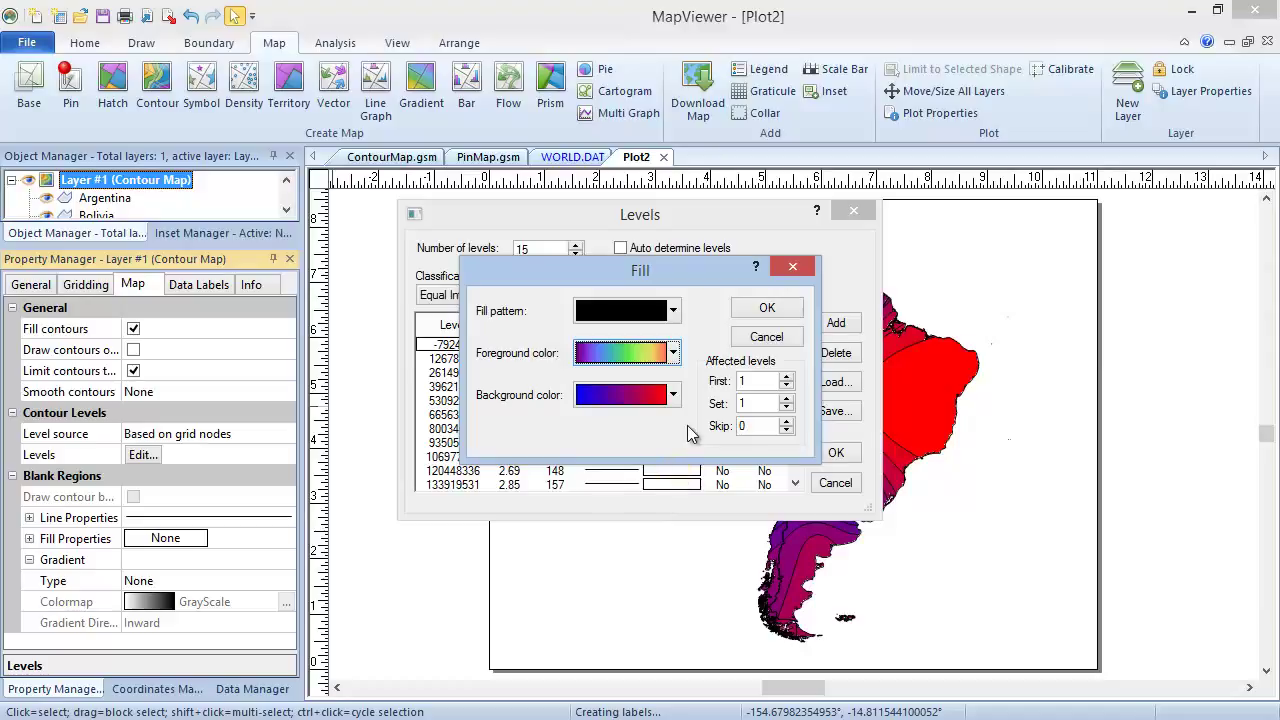
click(757, 307)
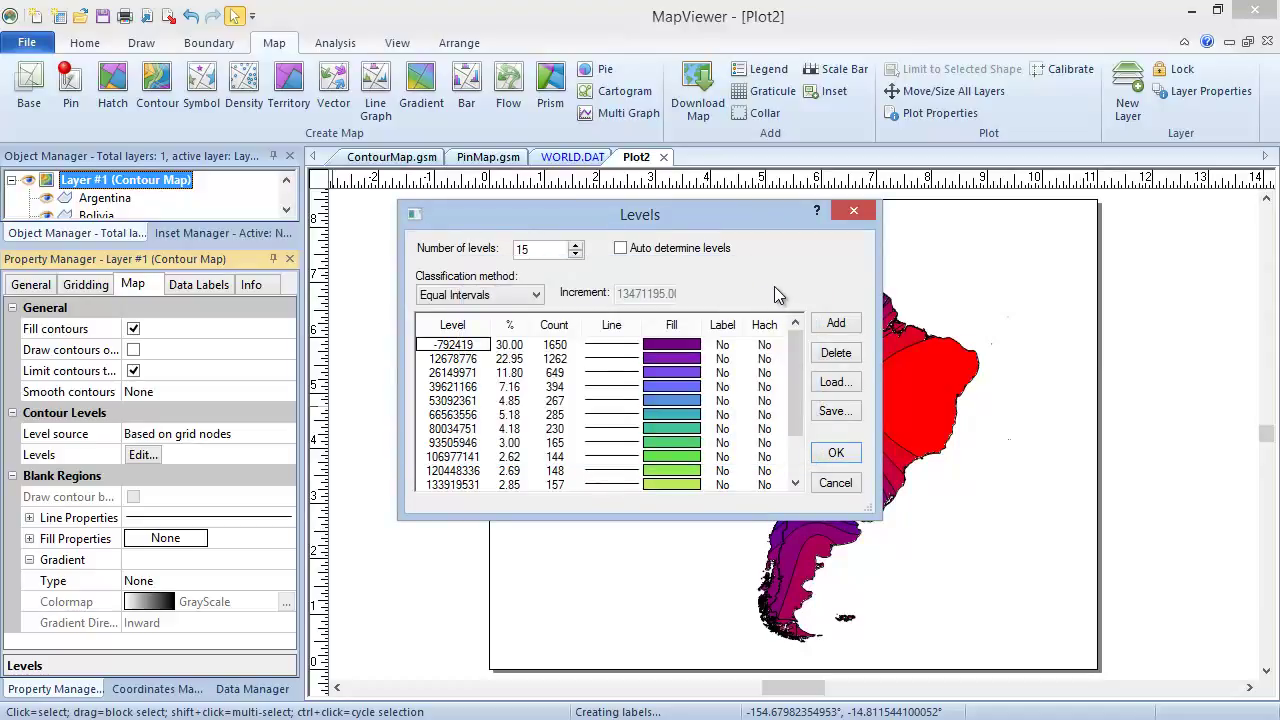
- Label alternate contour levels using Affected levels Set 1 and Skip 1
click(735, 324)
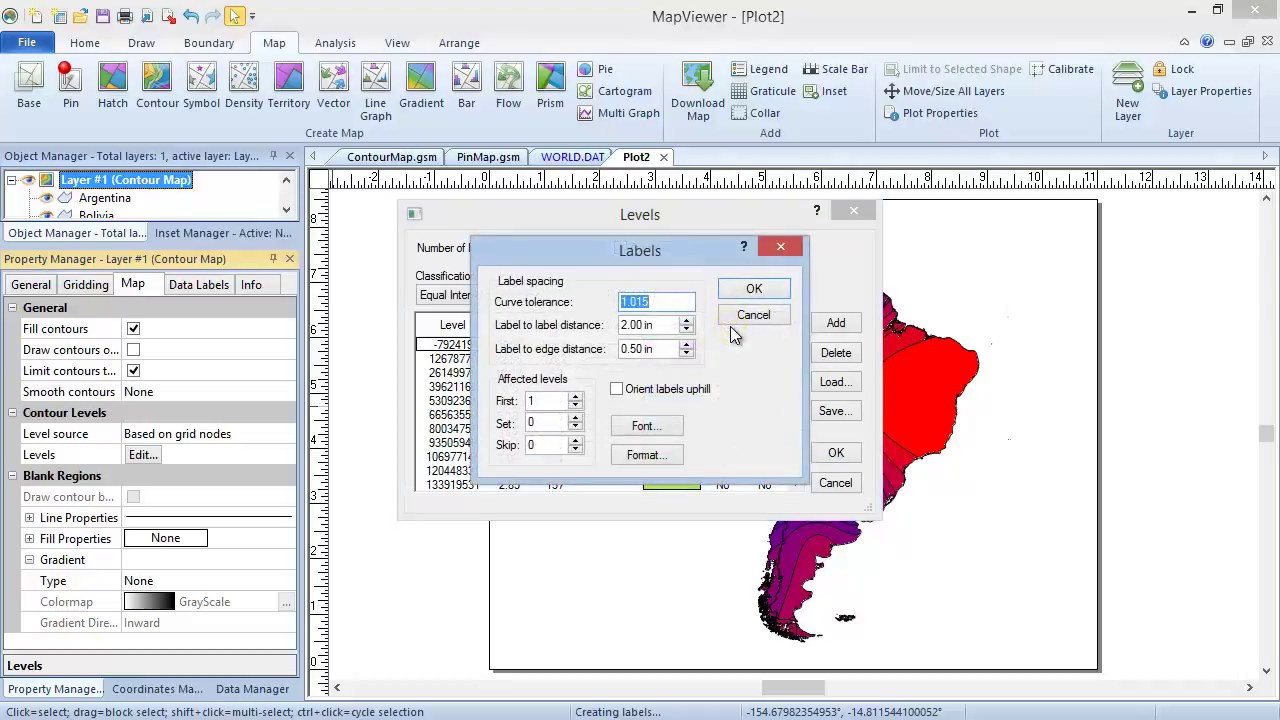
click(575, 417)
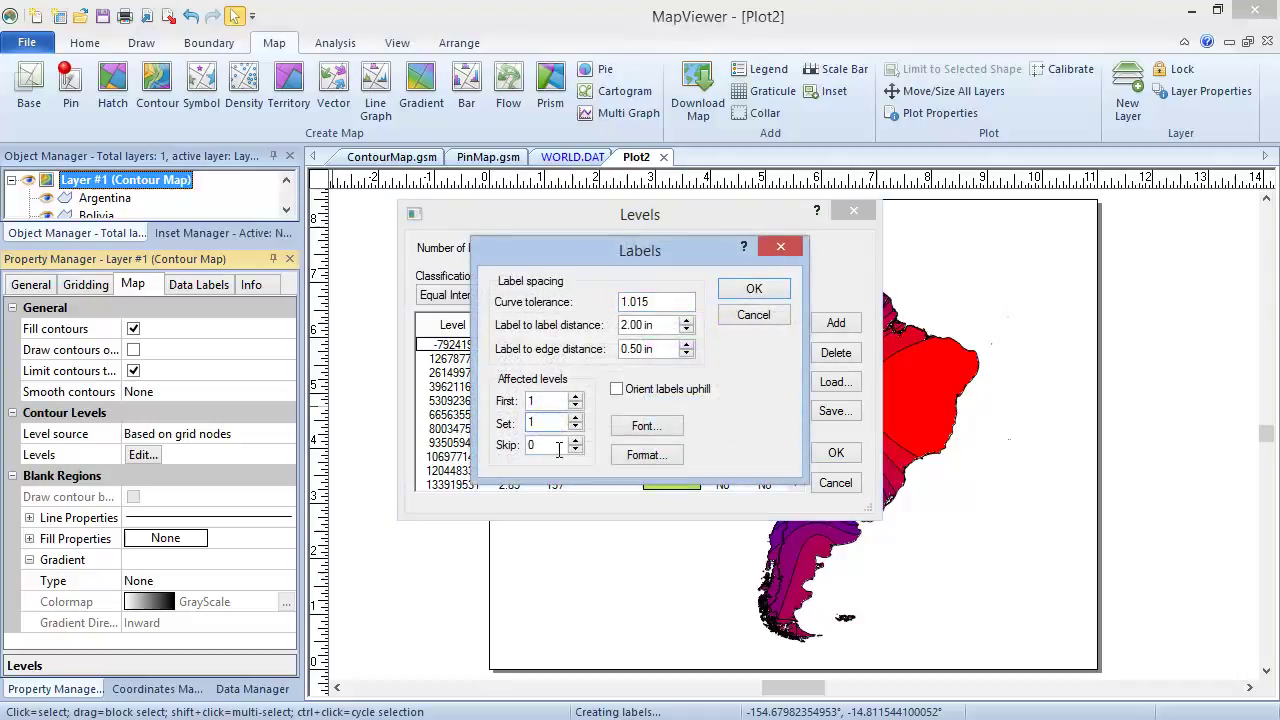
click(556, 444)
key(BackSpace)
text(1)
click(755, 289)
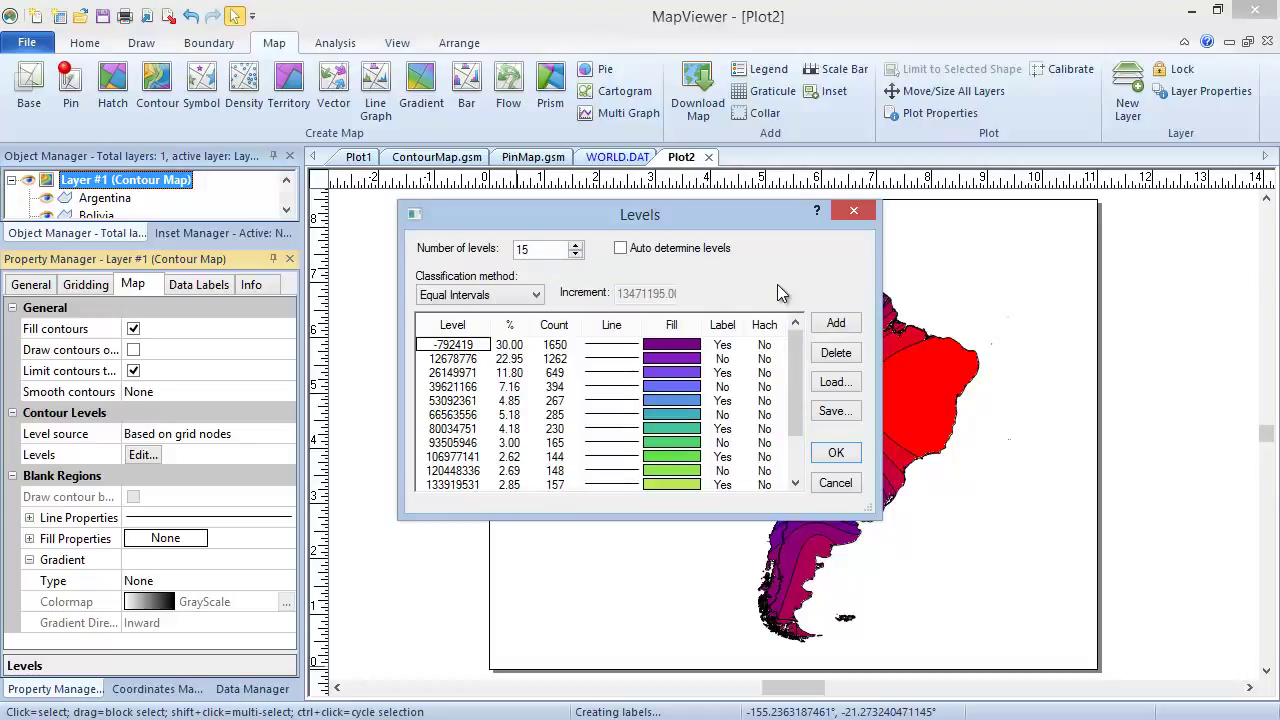
- Give contour level 12678776 hachures and a Purple contour line
click(765, 358)
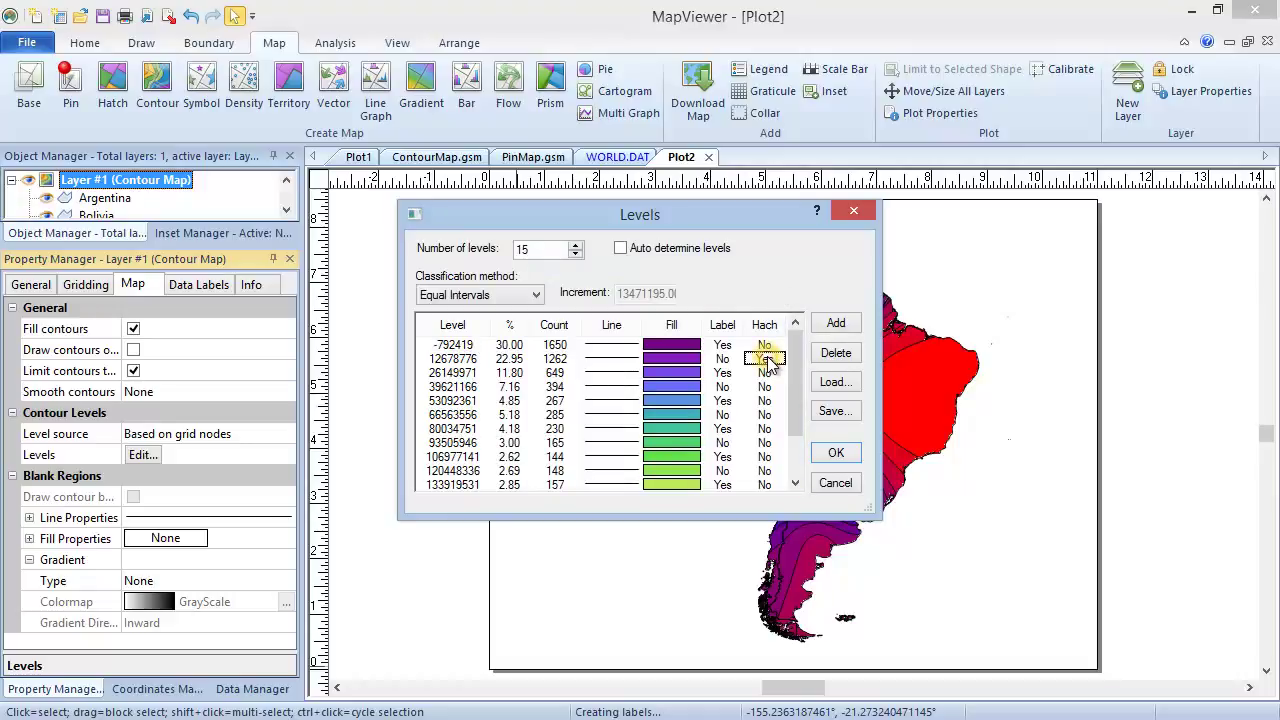
click(621, 360)
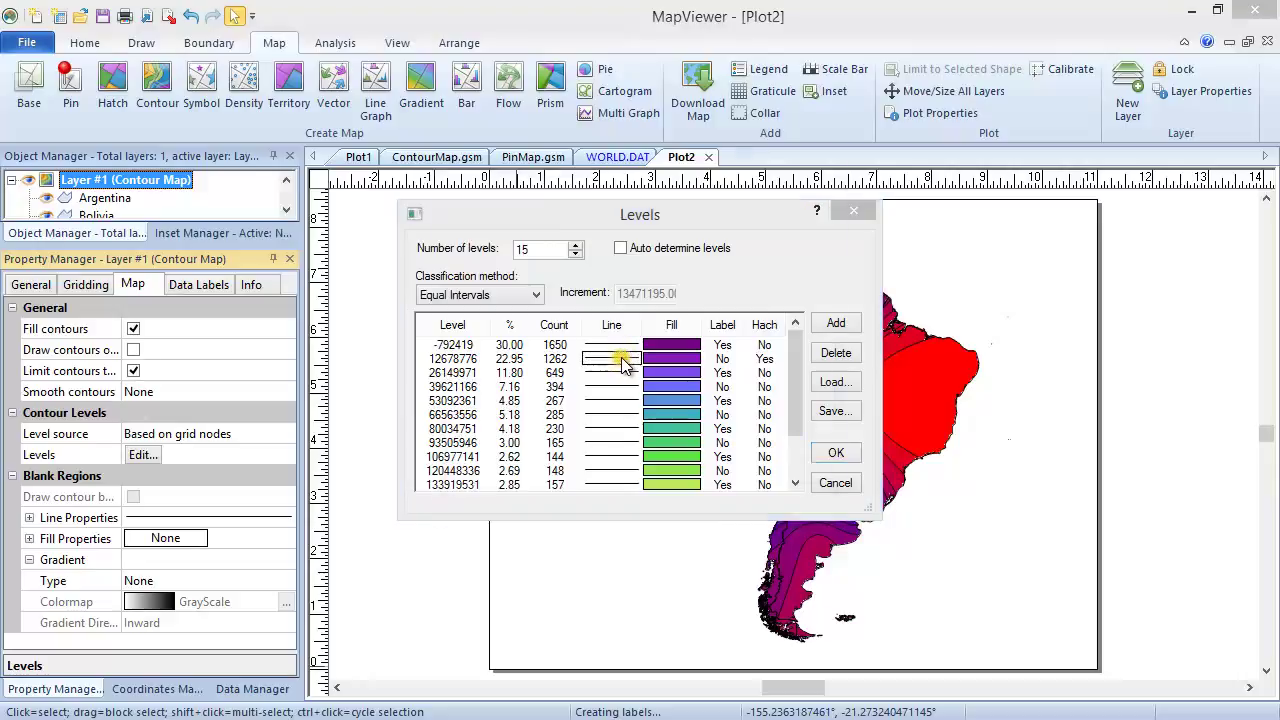
click(568, 248)
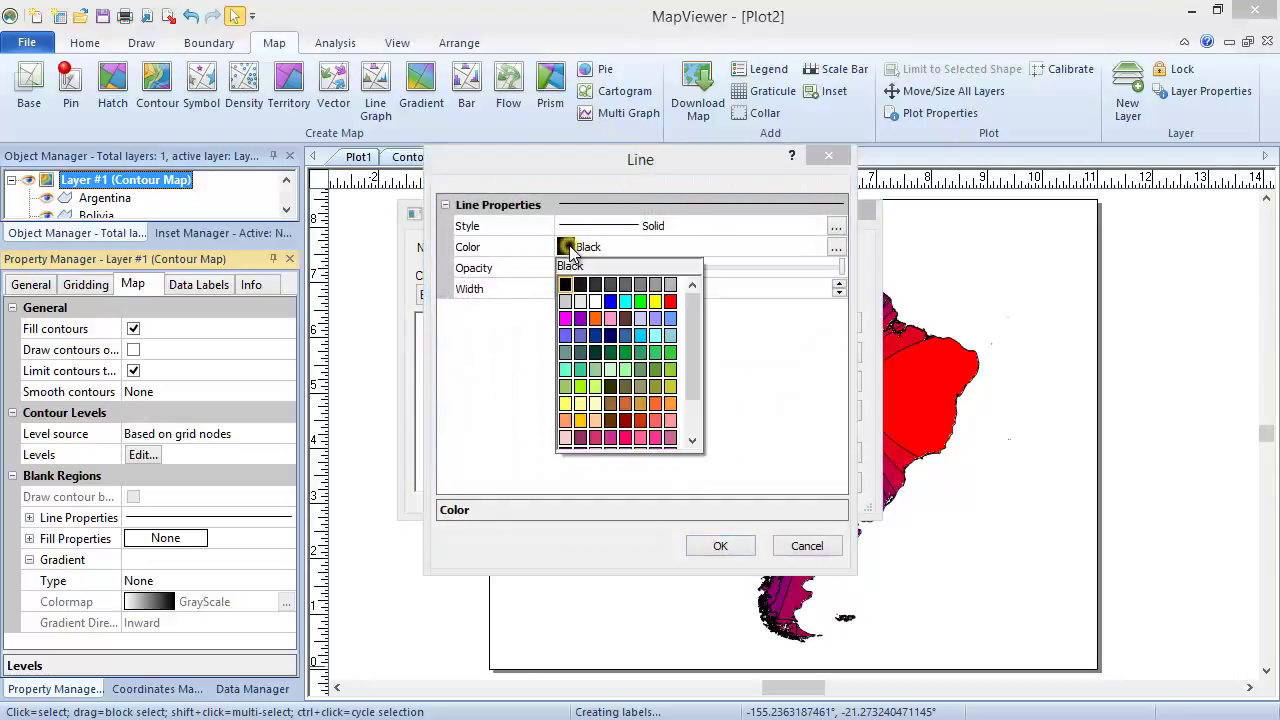
click(579, 318)
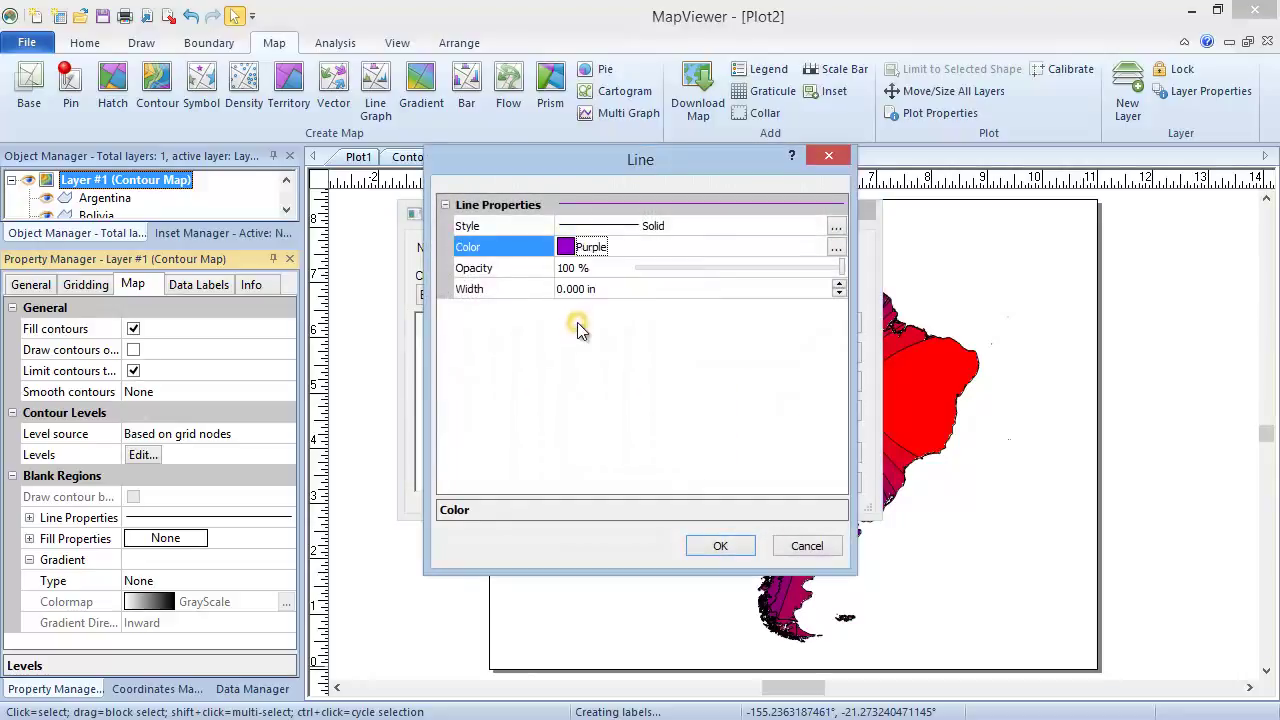
click(721, 545)
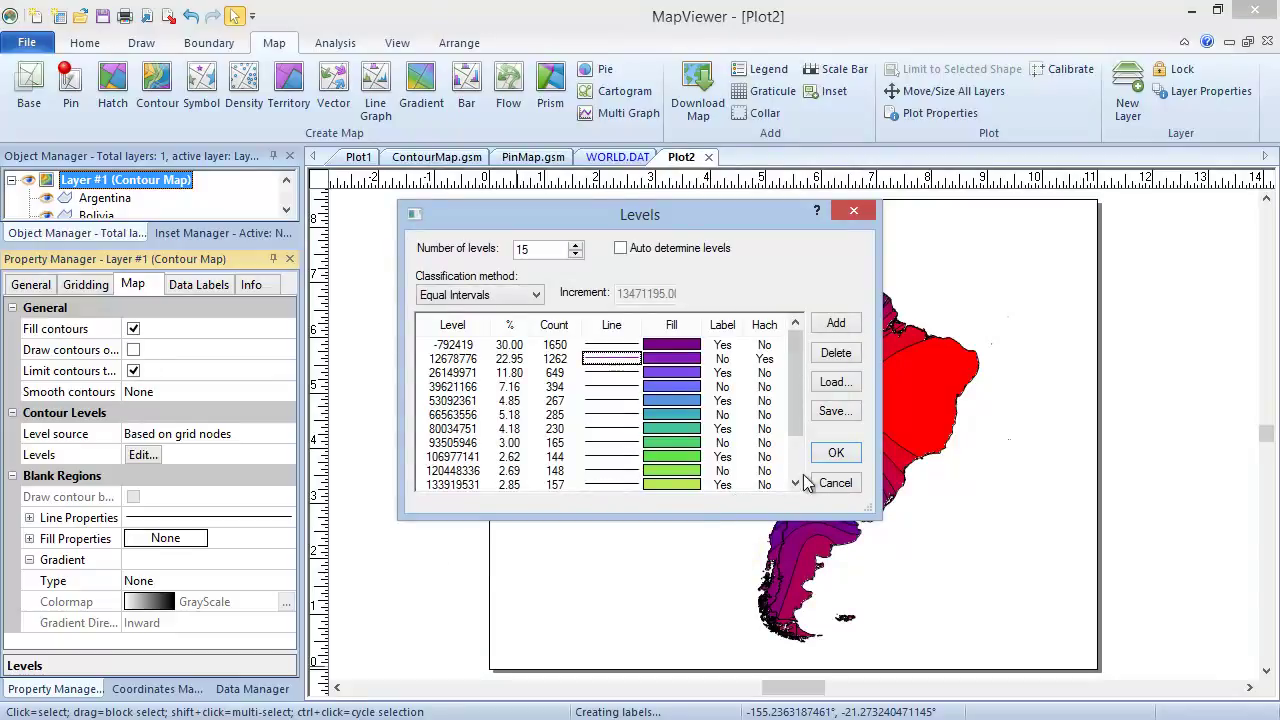
- Apply the 15 rainbow contour levels so South America redraws with labelled purple-to-orange fills
click(836, 453)
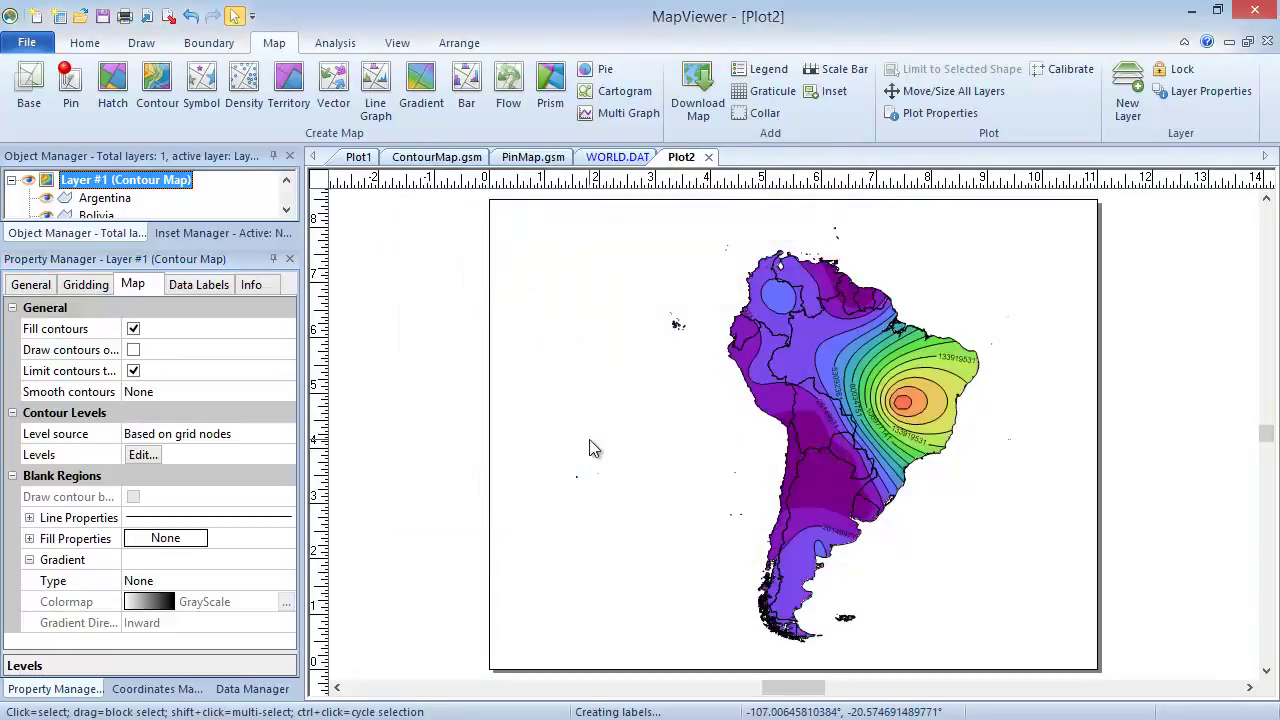